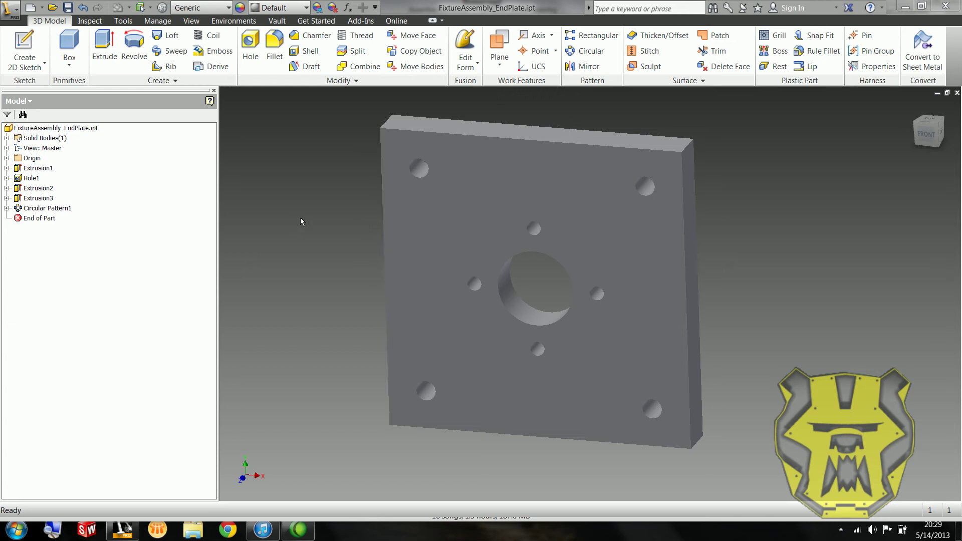
Step: Create a new Standard.ipt part and save it as FixtureAssembly_Disc.ipt
{"action": "left_click", "coordinate": [10, 10]}
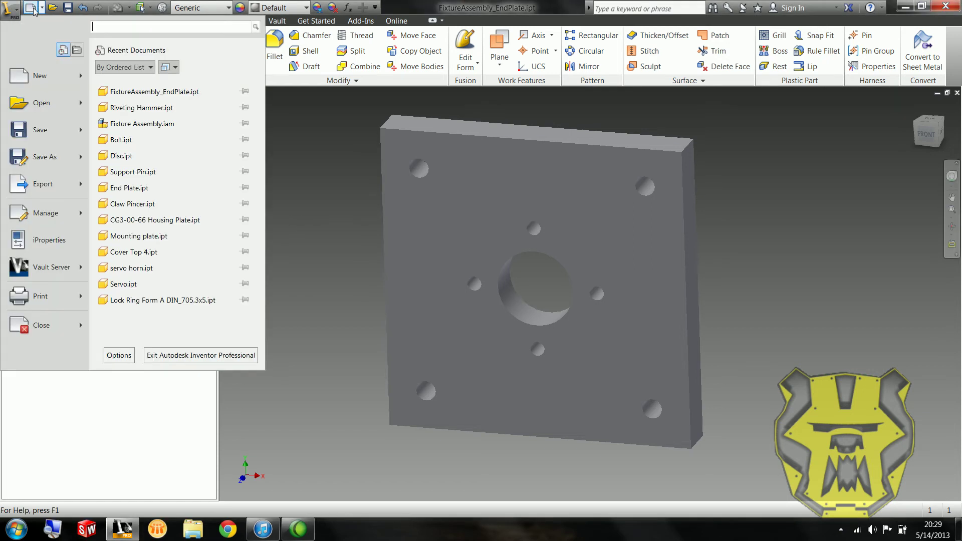
{"action": "mouse_move", "coordinate": [41, 76]}
{"action": "left_click", "coordinate": [143, 87]}
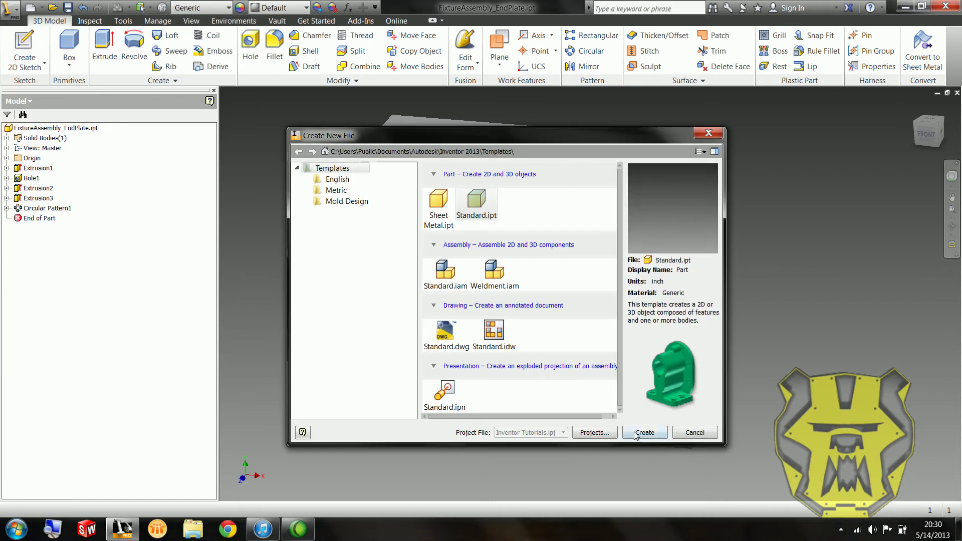
{"action": "left_click", "coordinate": [635, 435]}
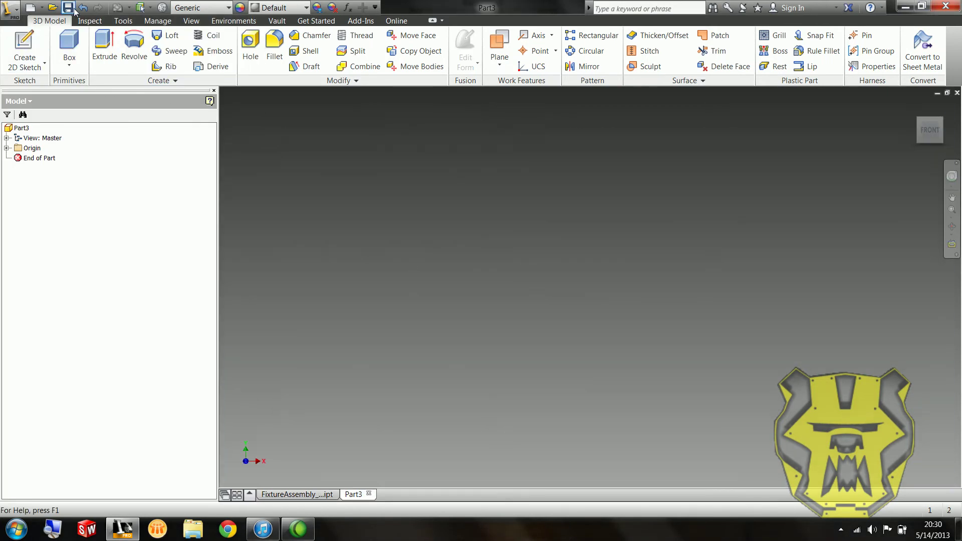
{"action": "left_click", "coordinate": [73, 9]}
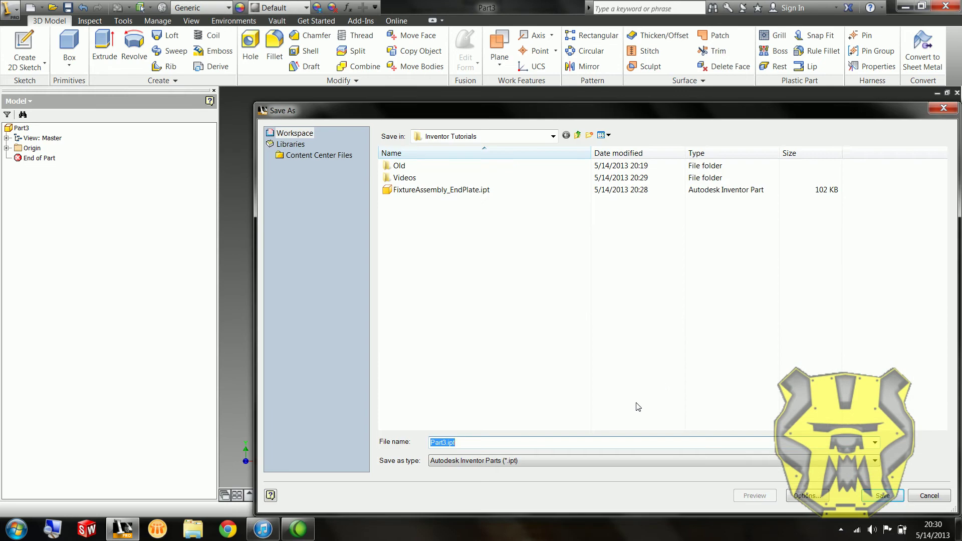
{"action": "type", "text": "FixtureAssembly_EndPlate"}
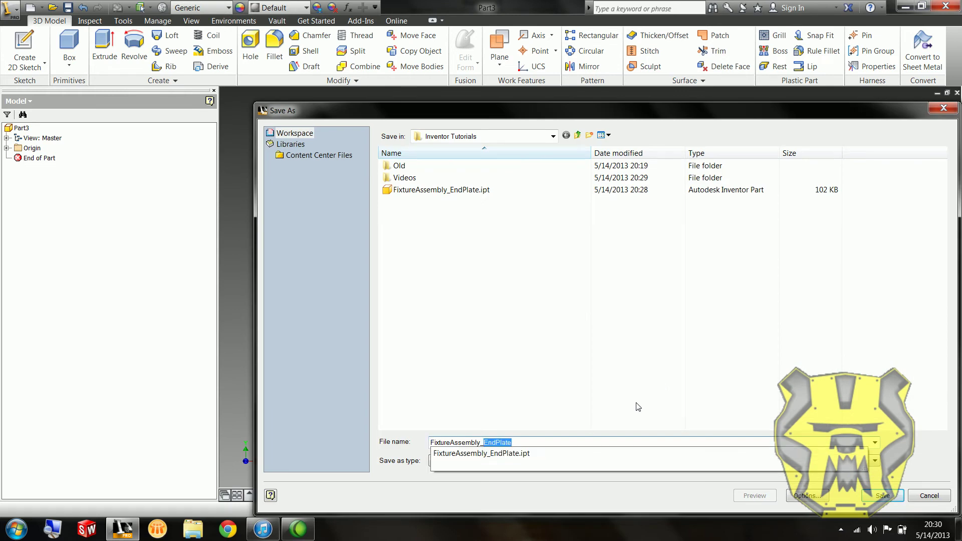
{"action": "type", "text": "Disc"}
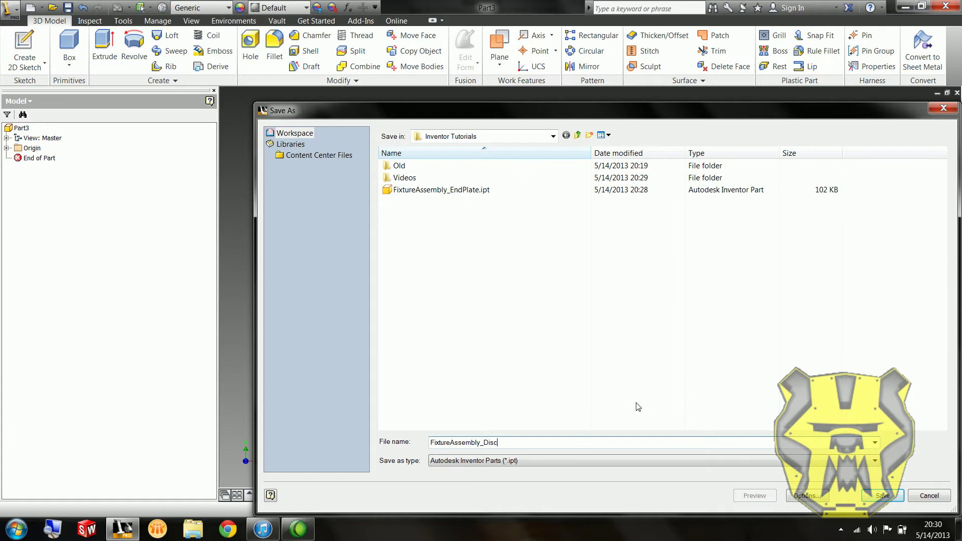
{"action": "key", "text": "Return"}
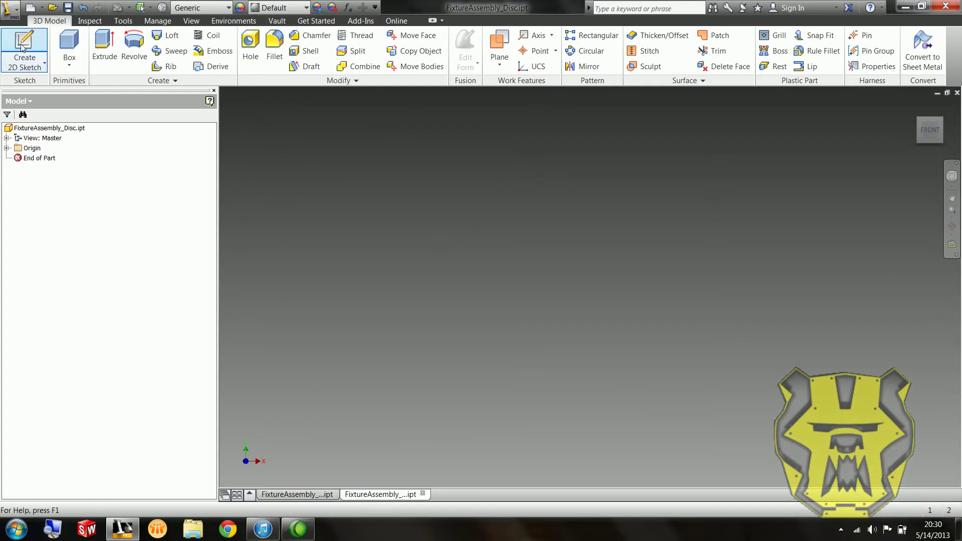
Step: Start a sketch on an origin plane and draw a circle centred at the origin
{"action": "left_click", "coordinate": [24, 49]}
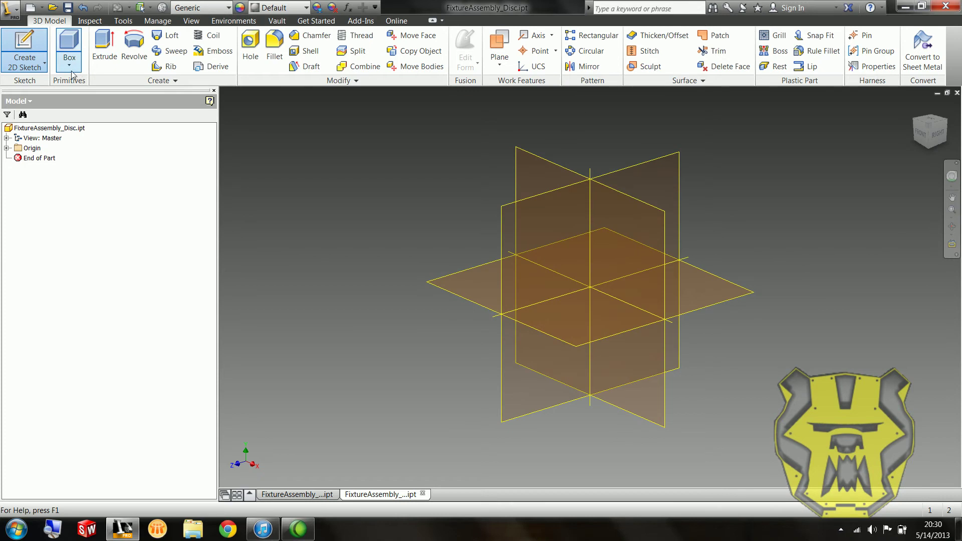
{"action": "left_click", "coordinate": [619, 252]}
{"action": "key", "text": "c"}
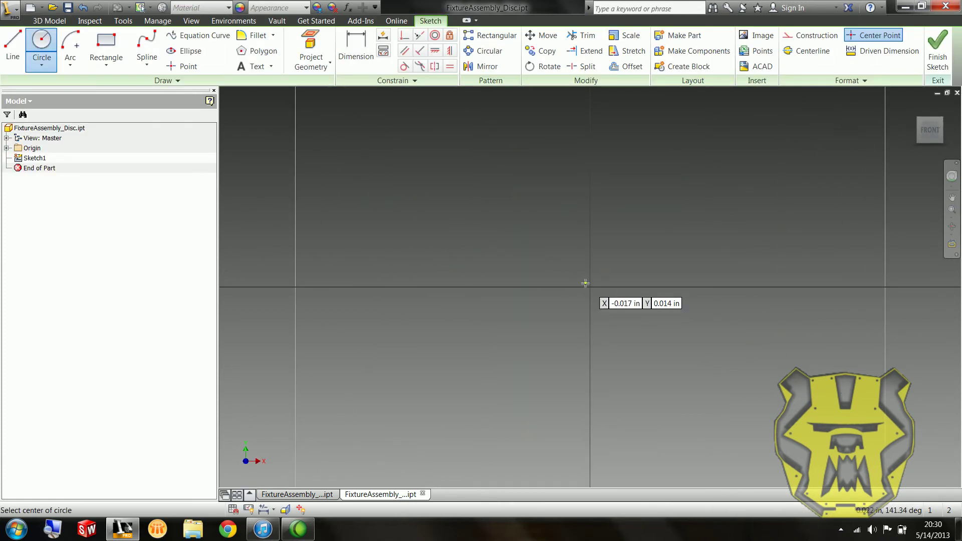
{"action": "left_click", "coordinate": [590, 287]}
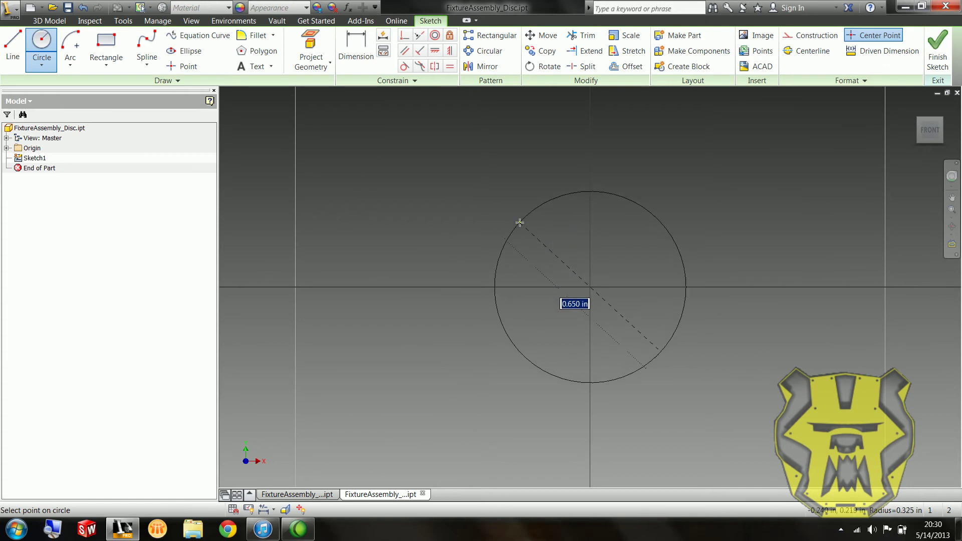
{"action": "left_click", "coordinate": [520, 223]}
Step: Dimension the circle to a 2-inch diameter and finish the sketch
{"action": "middle_click_drag", "start_coordinate": [558, 212], "coordinate": [516, 221]}
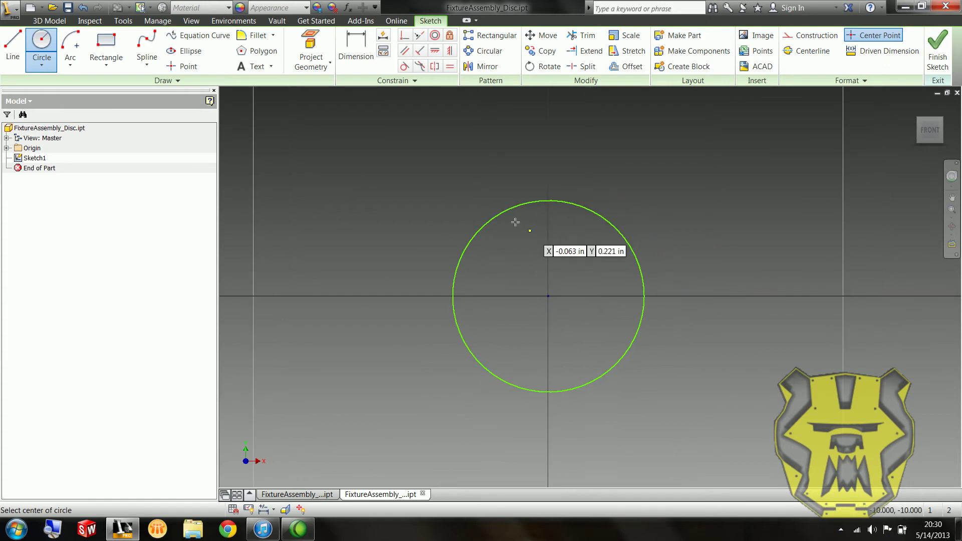
{"action": "key", "text": "d"}
{"action": "left_click", "coordinate": [494, 225]}
{"action": "left_click", "coordinate": [456, 209]}
{"action": "type", "text": "4"}
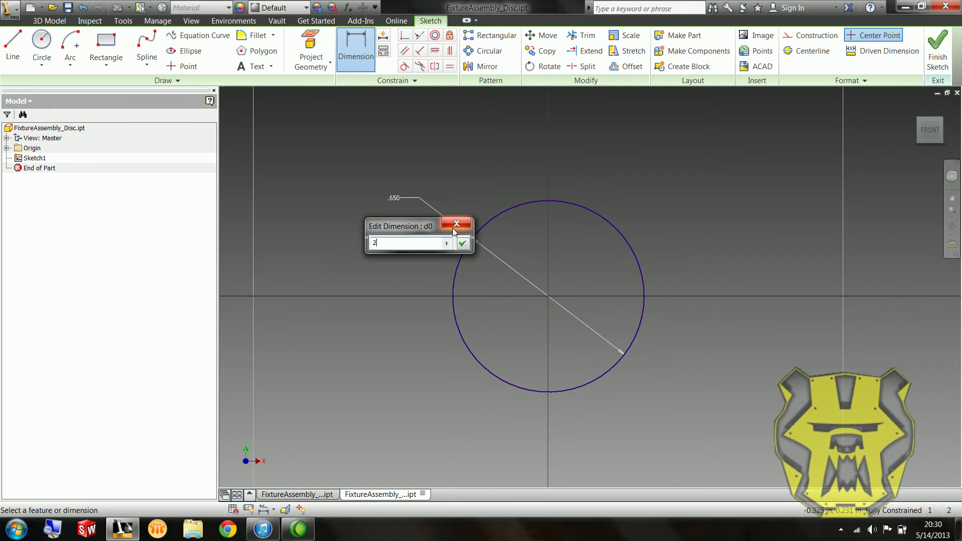
{"action": "key", "text": "Return"}
{"action": "scroll", "coordinate": [452, 232], "scroll_direction": "down", "scroll_amount": 3}
{"action": "left_click", "coordinate": [937, 52]}
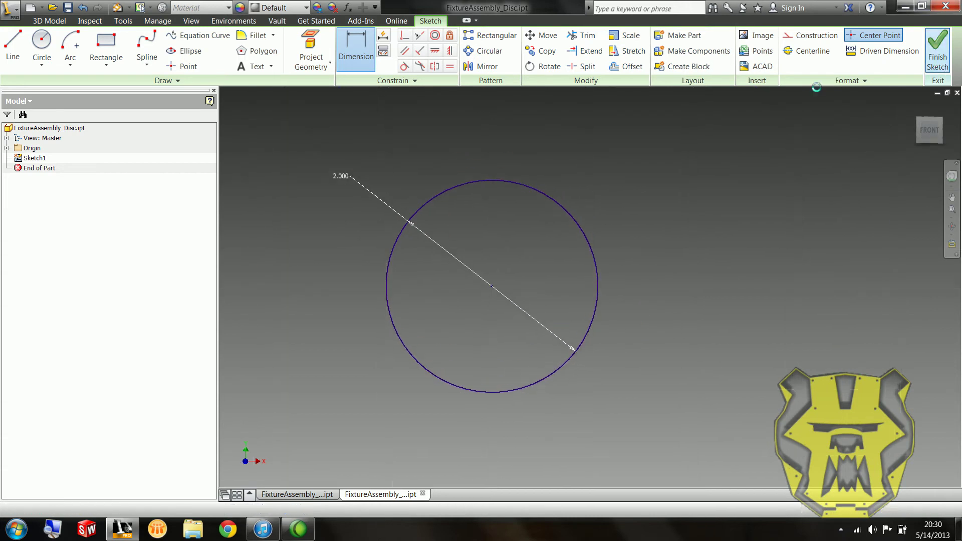
{"action": "type", "text": "e"}
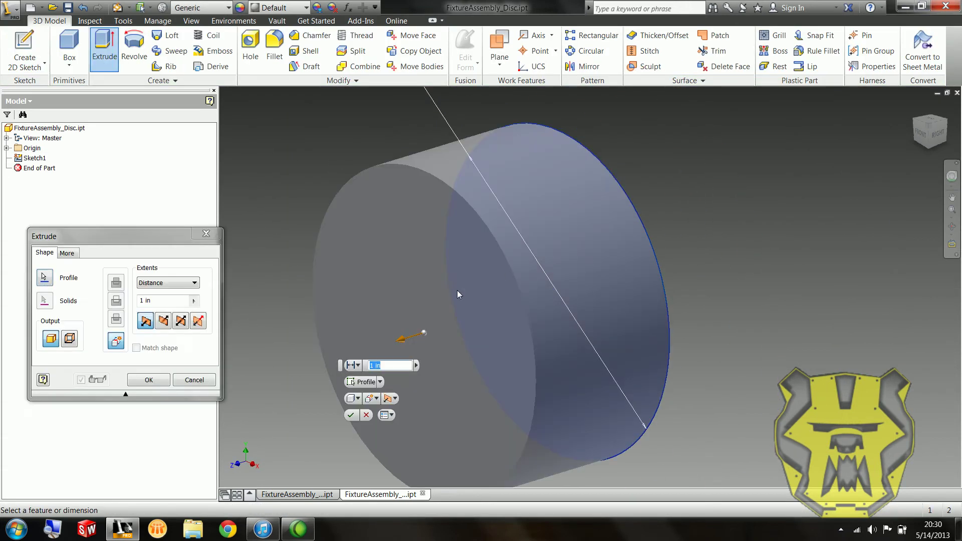
{"action": "type", "text": ".125"}
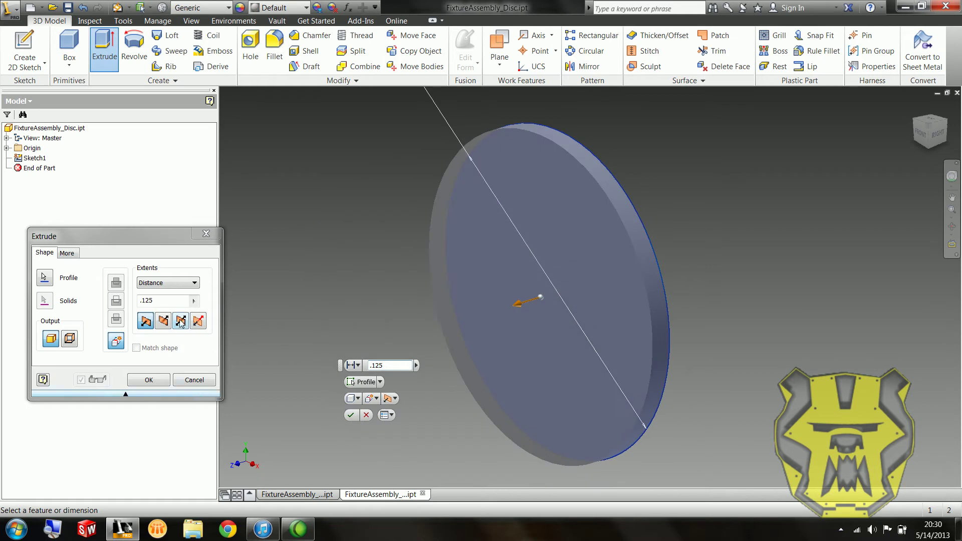
Step: Accept the 0.125-inch disc extrusion and sketch a centred circle on its front face
{"action": "left_click", "coordinate": [147, 379]}
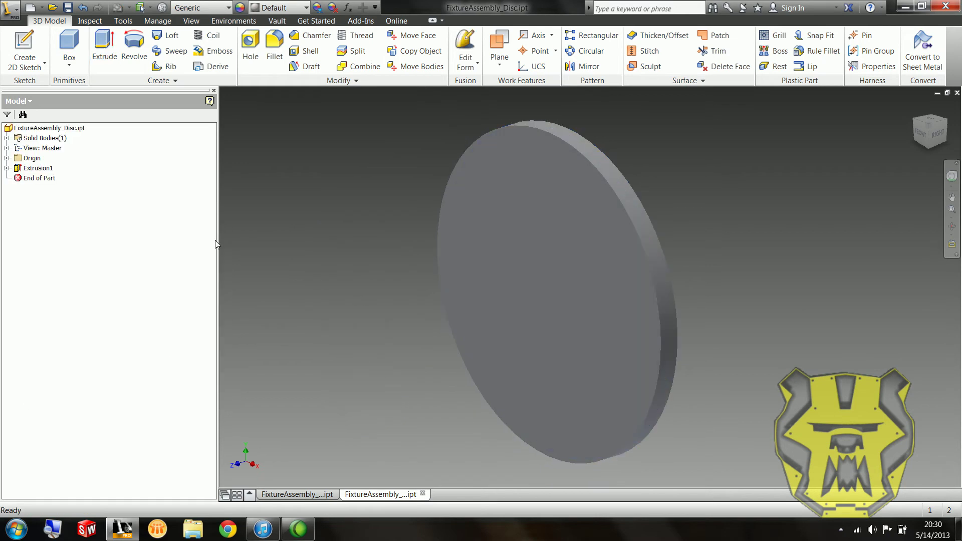
{"action": "left_click", "coordinate": [7, 168]}
{"action": "key", "text": "s"}
{"action": "left_click", "coordinate": [508, 243]}
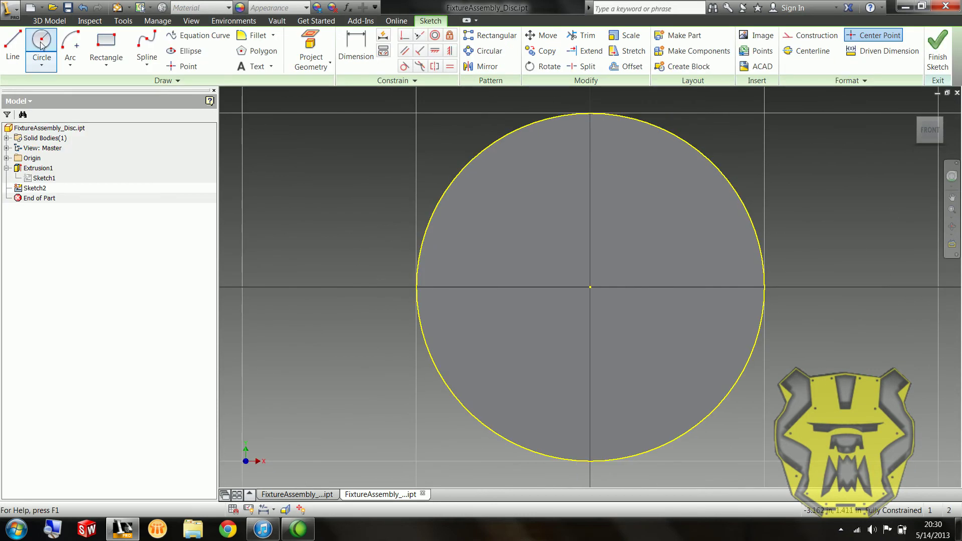
{"action": "left_click", "coordinate": [42, 44]}
{"action": "left_click", "coordinate": [590, 287]}
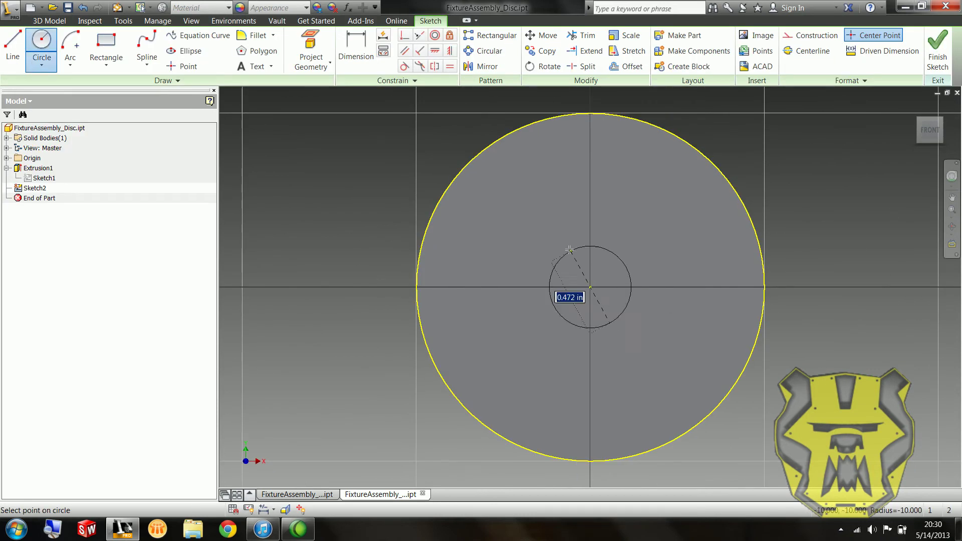
{"action": "left_click", "coordinate": [544, 235]}
Step: Dimension the inner circle to a 1-inch diameter and finish the sketch
{"action": "key", "text": "d"}
{"action": "left_click", "coordinate": [561, 260]}
{"action": "type", "text": "1"}
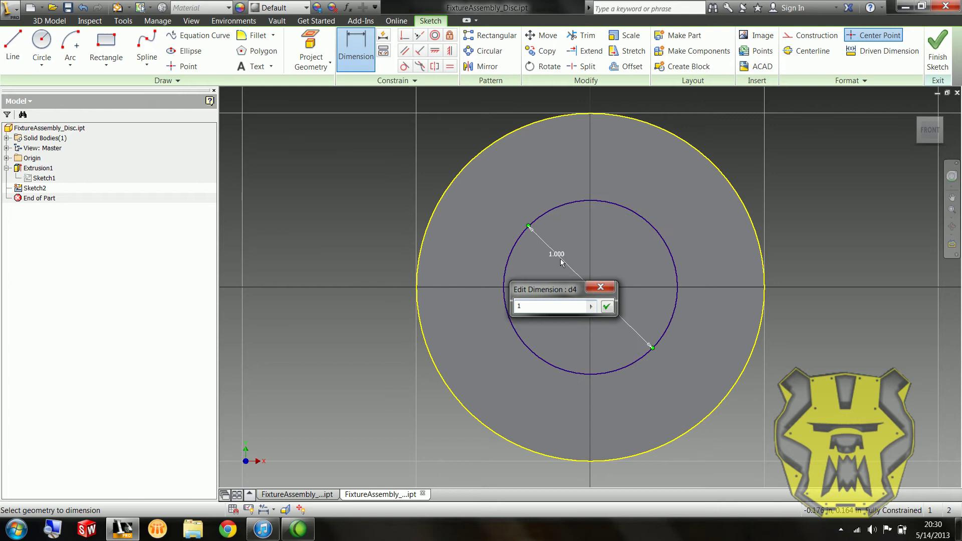
{"action": "key", "text": "Return"}
{"action": "left_click", "coordinate": [937, 47]}
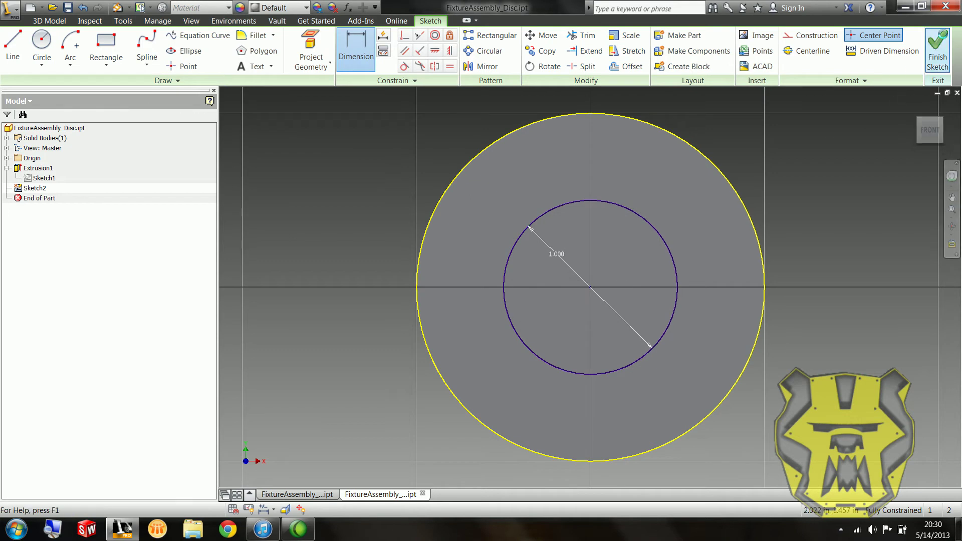
Step: Extrude the 1-inch circle as a cut through all of the disc
{"action": "key", "text": "e"}
{"action": "left_click", "coordinate": [543, 252]}
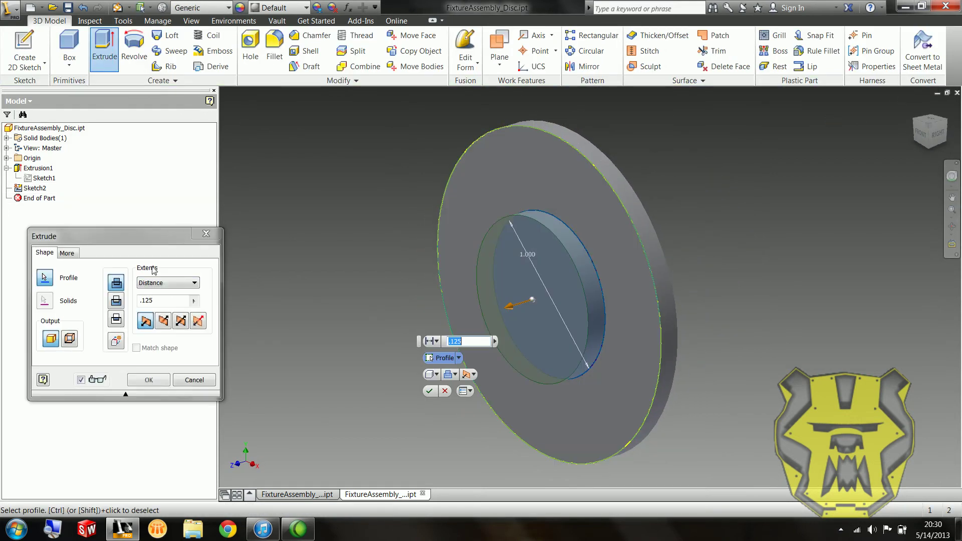
{"action": "left_click", "coordinate": [167, 282]}
{"action": "left_click", "coordinate": [146, 326]}
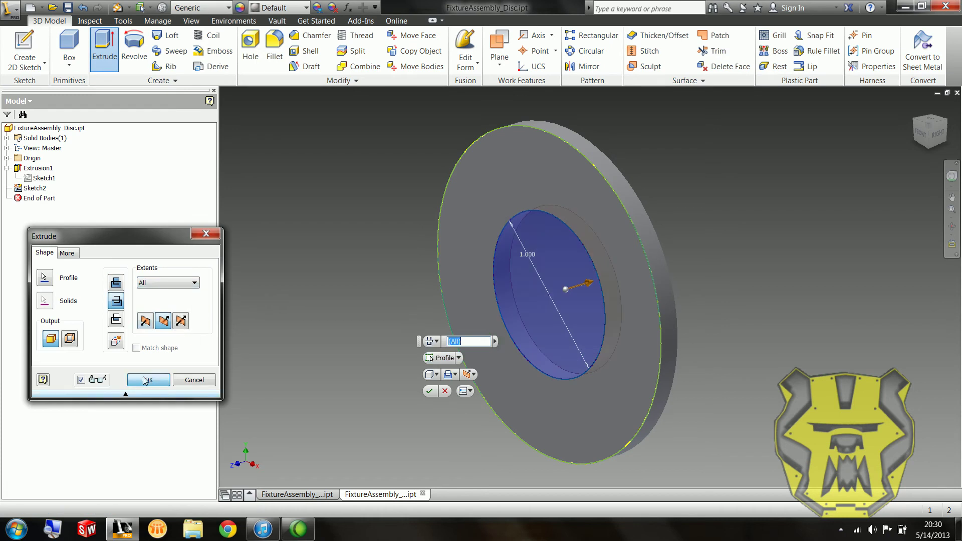
{"action": "left_click", "coordinate": [150, 380]}
{"action": "left_click", "coordinate": [21, 44]}
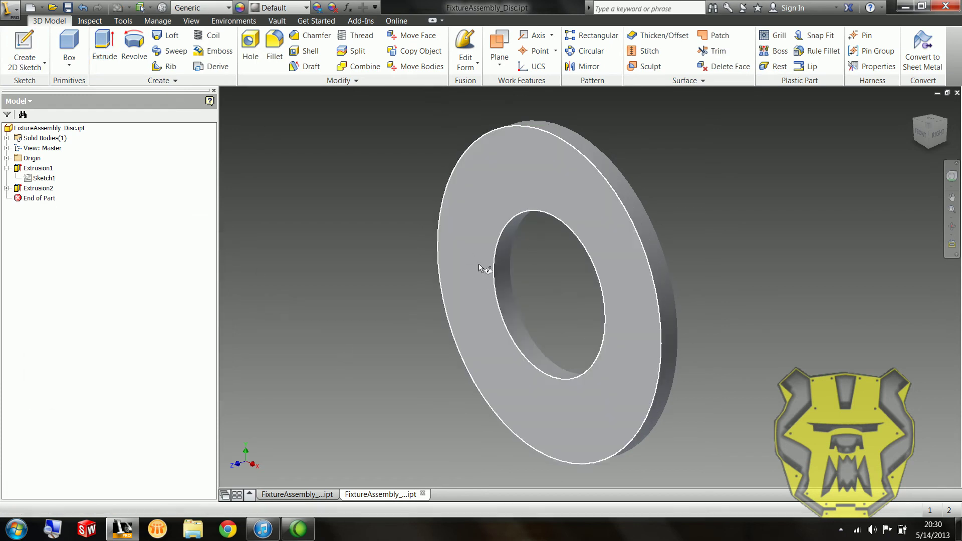
Step: Sketch a small circle near the rim on the disc face and dimension its diameter
{"action": "left_click", "coordinate": [458, 250]}
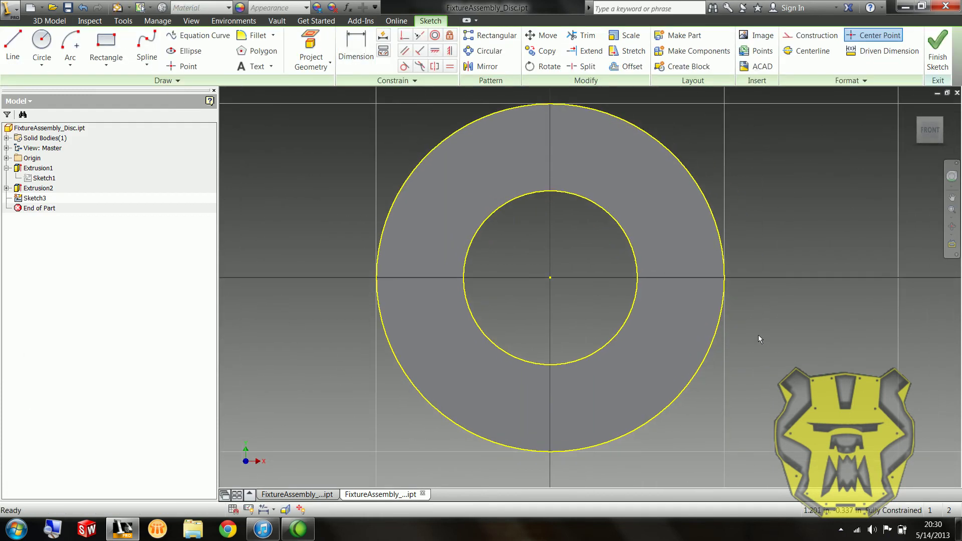
{"action": "left_click", "coordinate": [42, 45]}
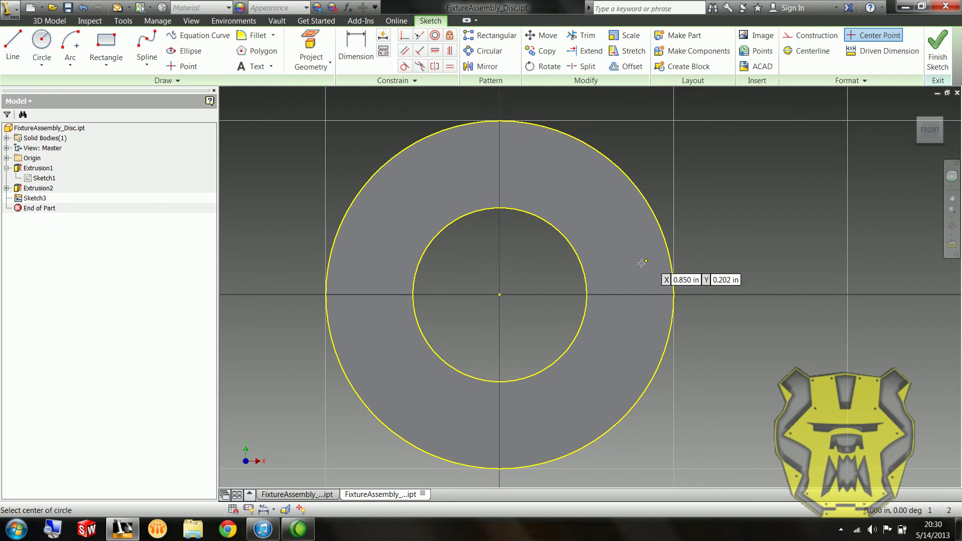
{"action": "left_click", "coordinate": [639, 294]}
{"action": "left_click", "coordinate": [632, 289]}
{"action": "key", "text": "d"}
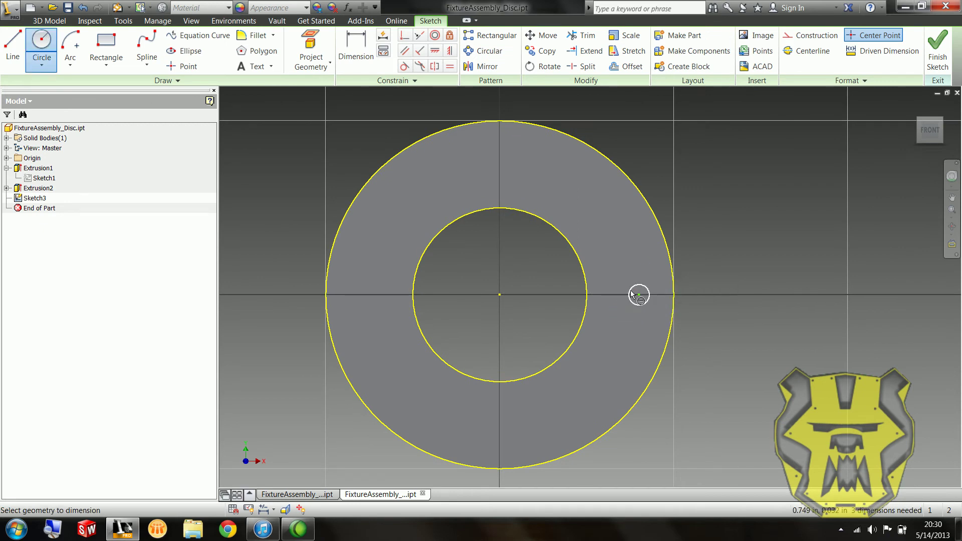
{"action": "left_click", "coordinate": [644, 303]}
{"action": "type", "text": ".13"}
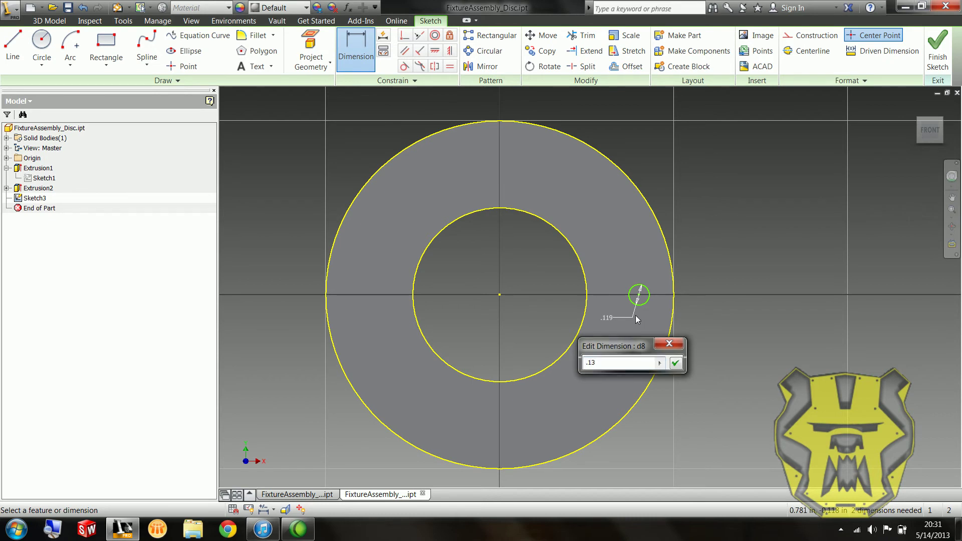
{"action": "key", "text": "Return"}
{"action": "scroll", "coordinate": [658, 304], "scroll_direction": "up", "scroll_amount": 3}
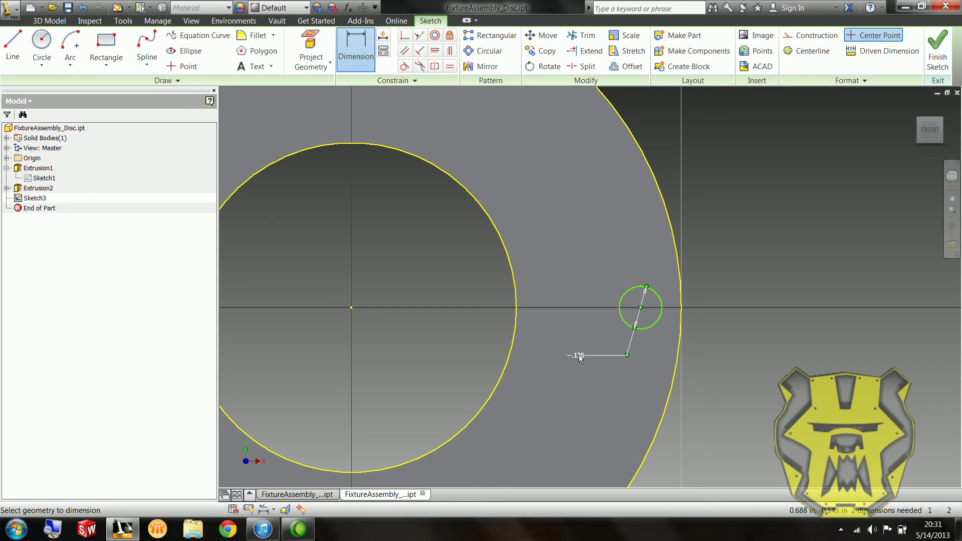
{"action": "scroll", "coordinate": [590, 336], "scroll_direction": "down", "scroll_amount": 2}
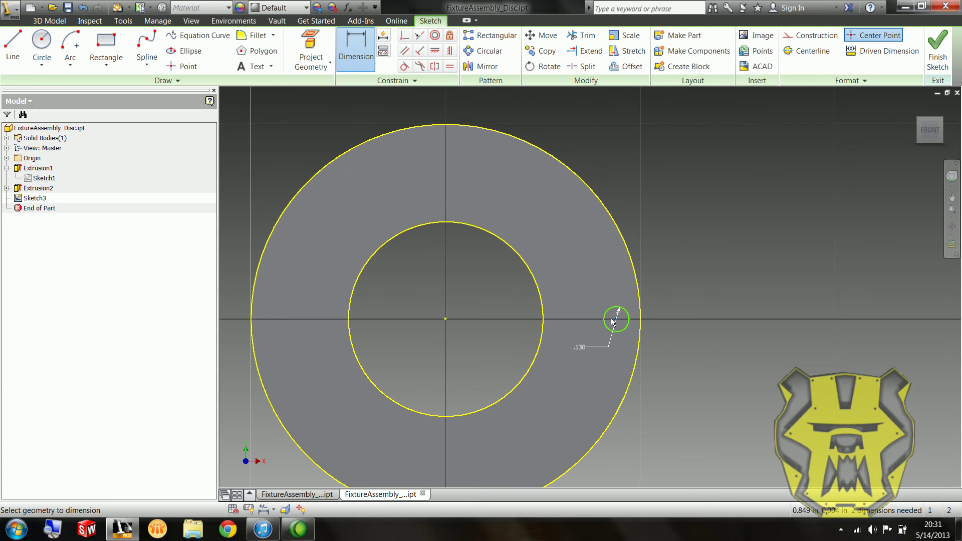
Step: Change the small circle's diameter to 0.13*2 (0.260) and drag it inside the ring
{"action": "double_click", "coordinate": [581, 348]}
{"action": "type", "text": "0.13*2"}
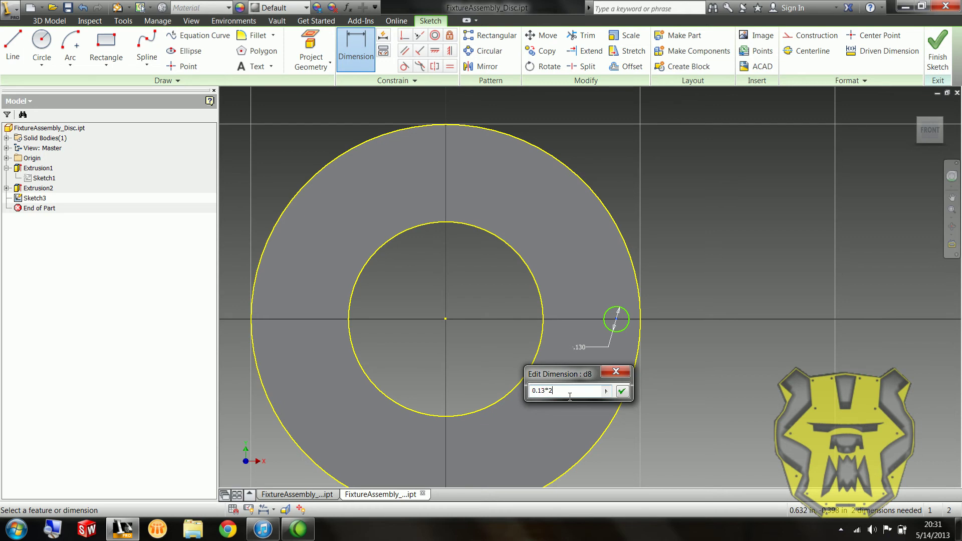
{"action": "key", "text": "Return"}
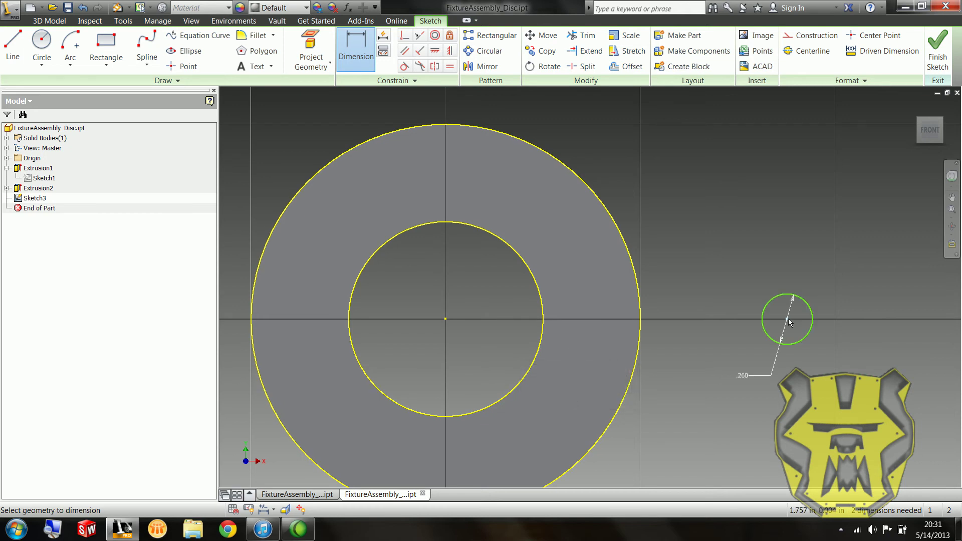
{"action": "left_click", "coordinate": [804, 335]}
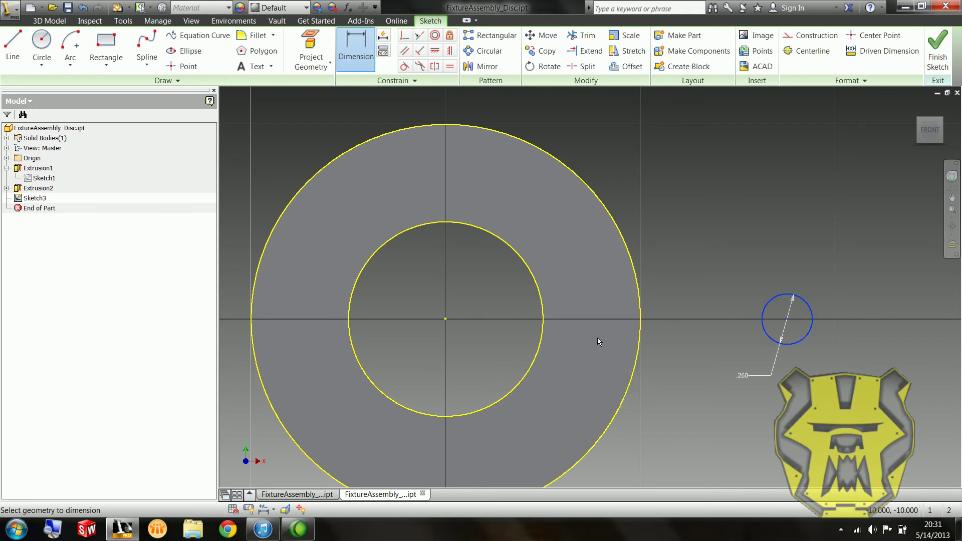
{"action": "left_click", "coordinate": [791, 322]}
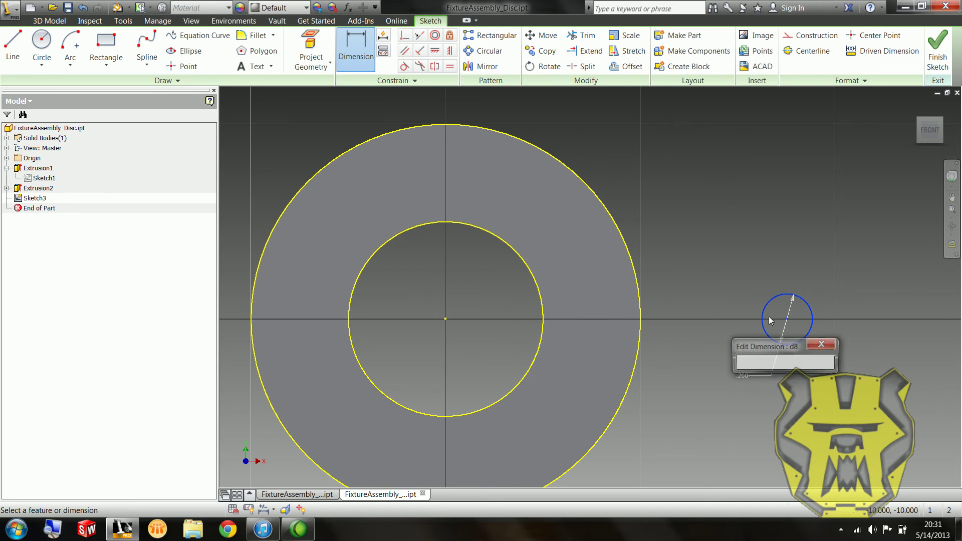
{"action": "left_click", "coordinate": [821, 340]}
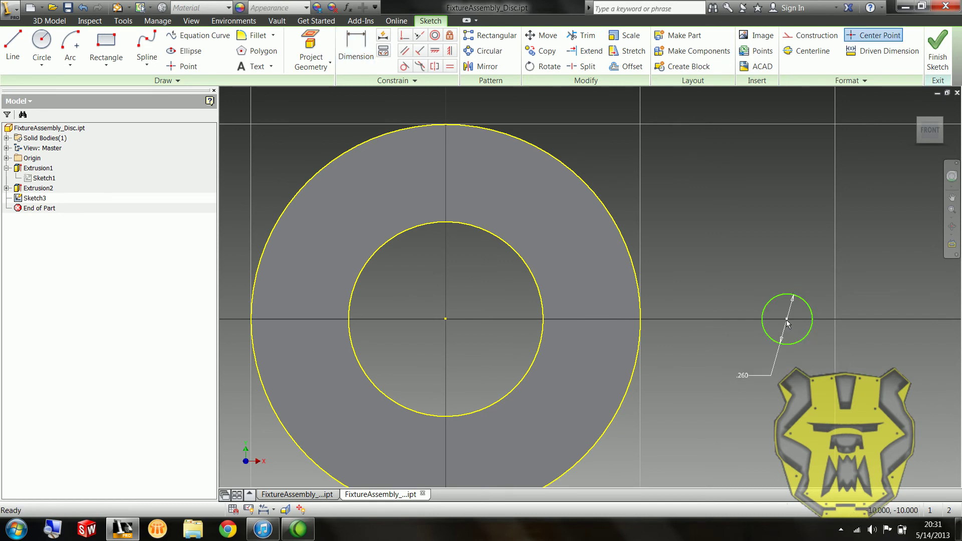
{"action": "key", "text": "Escape"}
{"action": "left_click_drag", "start_coordinate": [798, 331], "coordinate": [603, 328]}
Step: Dimension the small circle's centre 0.813 from the sketch origin
{"action": "key", "text": "d"}
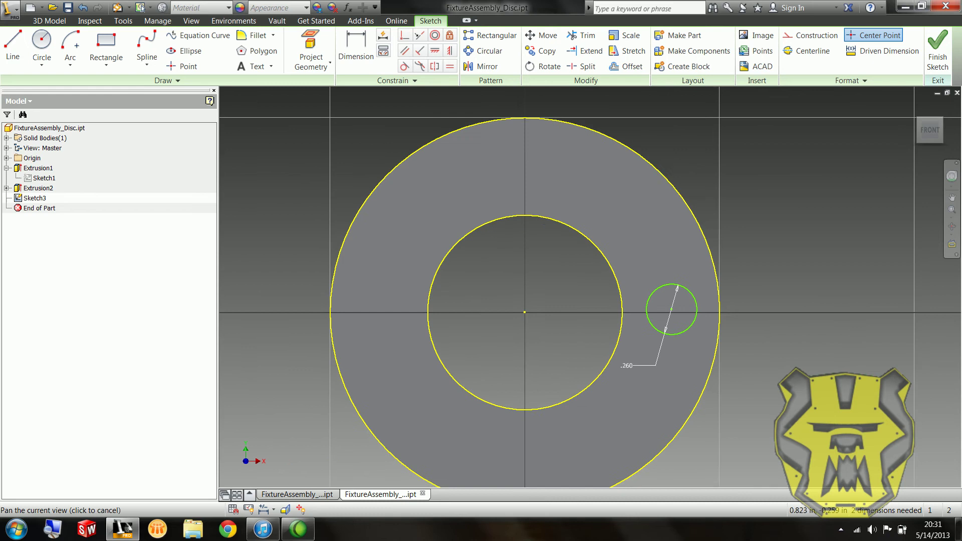
{"action": "middle_click_drag", "start_coordinate": [645, 316], "coordinate": [666, 289]}
{"action": "left_click", "coordinate": [668, 282]}
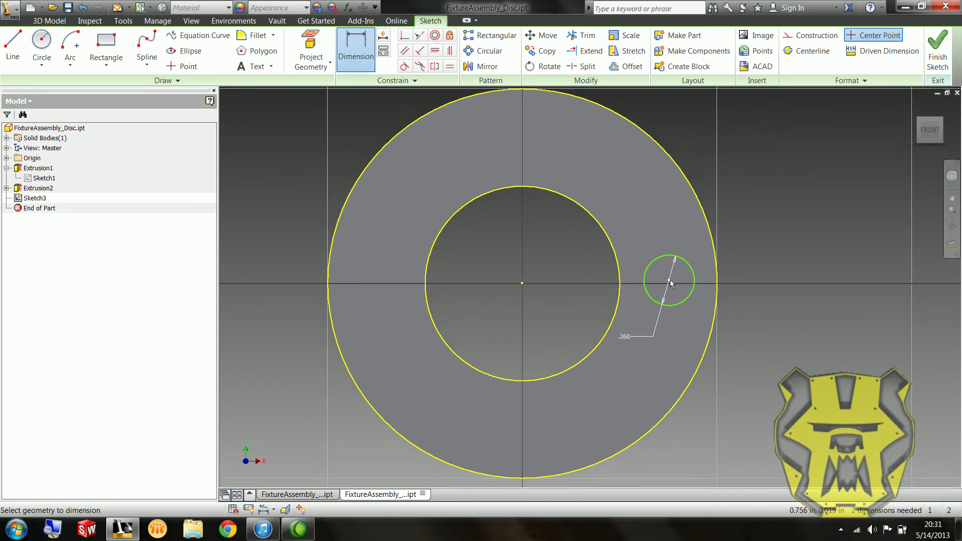
{"action": "left_click", "coordinate": [522, 282]}
{"action": "left_click", "coordinate": [563, 302]}
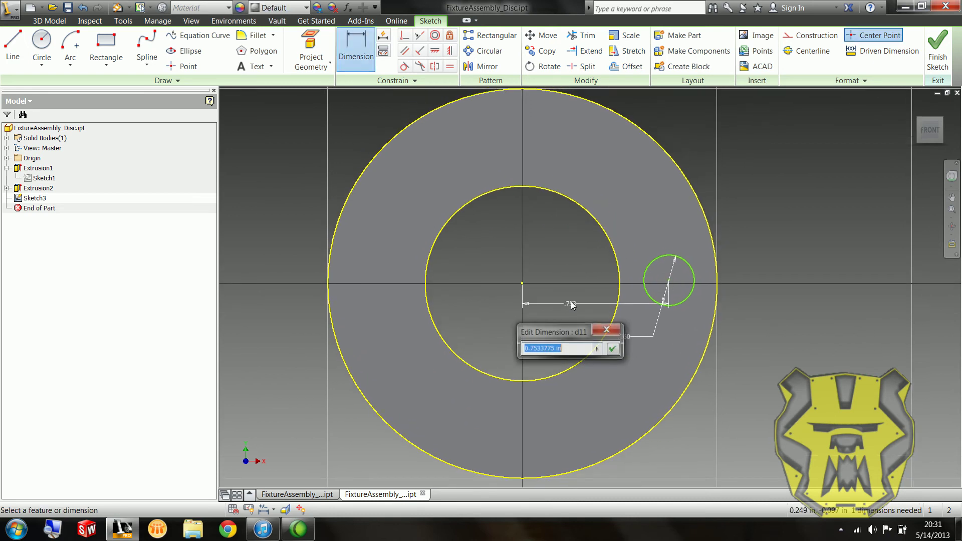
{"action": "type", "text": "."}
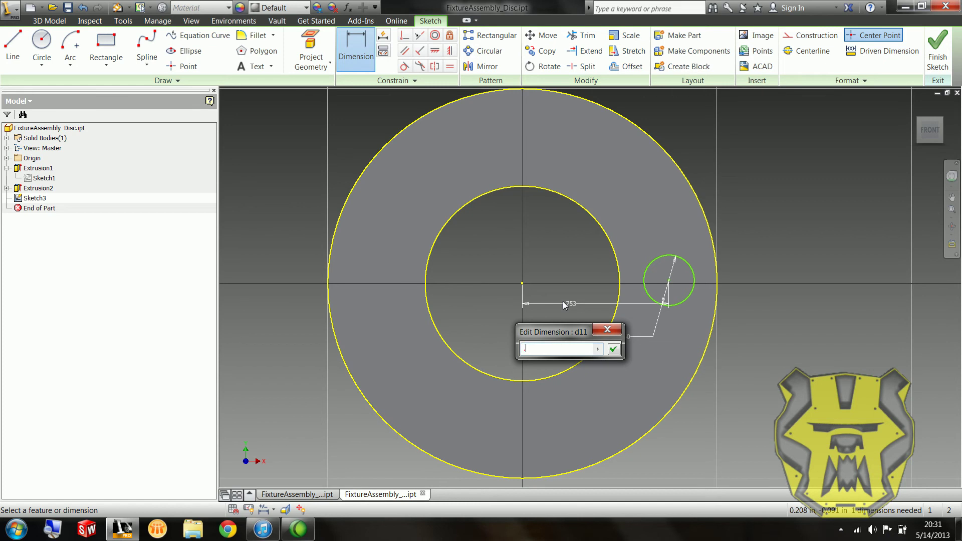
{"action": "type", "text": "813"}
{"action": "key", "text": "Return"}
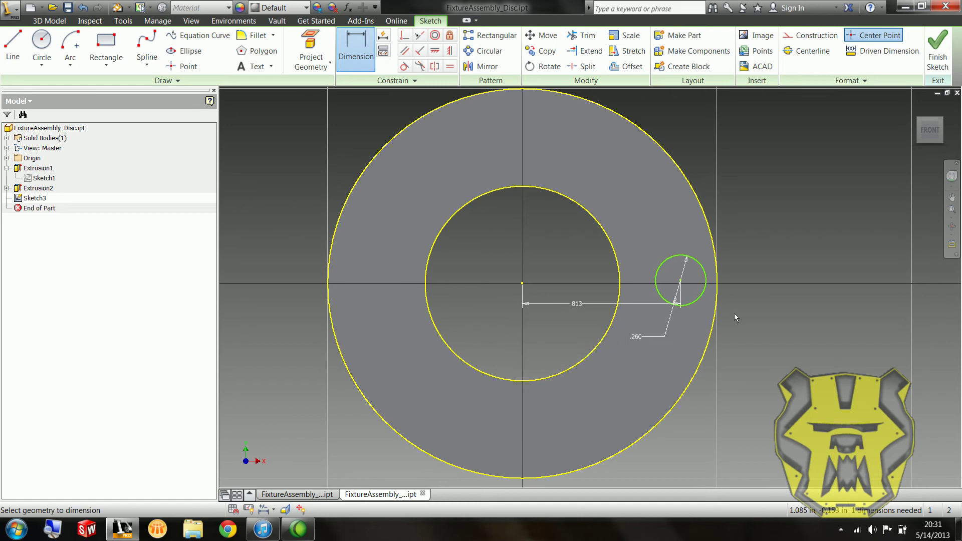
{"action": "scroll", "coordinate": [712, 335], "scroll_direction": "down", "scroll_amount": 2}
{"action": "scroll", "coordinate": [676, 315], "scroll_direction": "up", "scroll_amount": 2}
{"action": "key", "text": "Escape"}
{"action": "scroll", "coordinate": [681, 315], "scroll_direction": "down", "scroll_amount": 3}
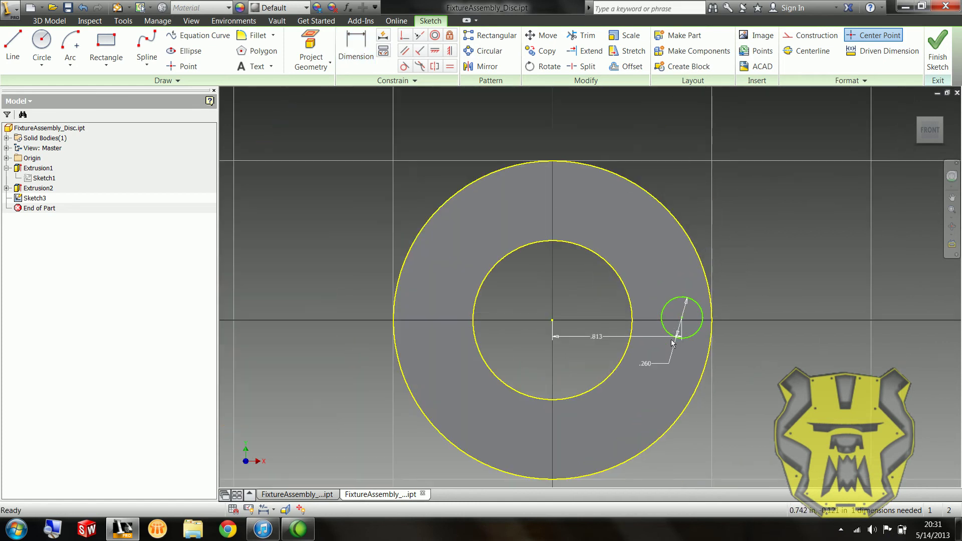
{"action": "scroll", "coordinate": [585, 330], "scroll_direction": "up", "scroll_amount": 2}
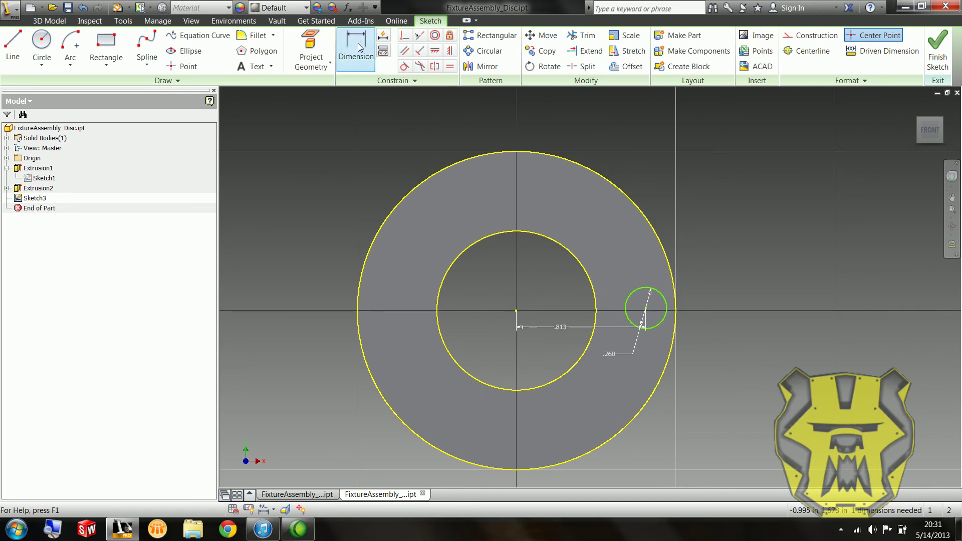
Step: Constrain the small circle's centre horizontal with the disc centre
{"action": "key", "text": "h"}
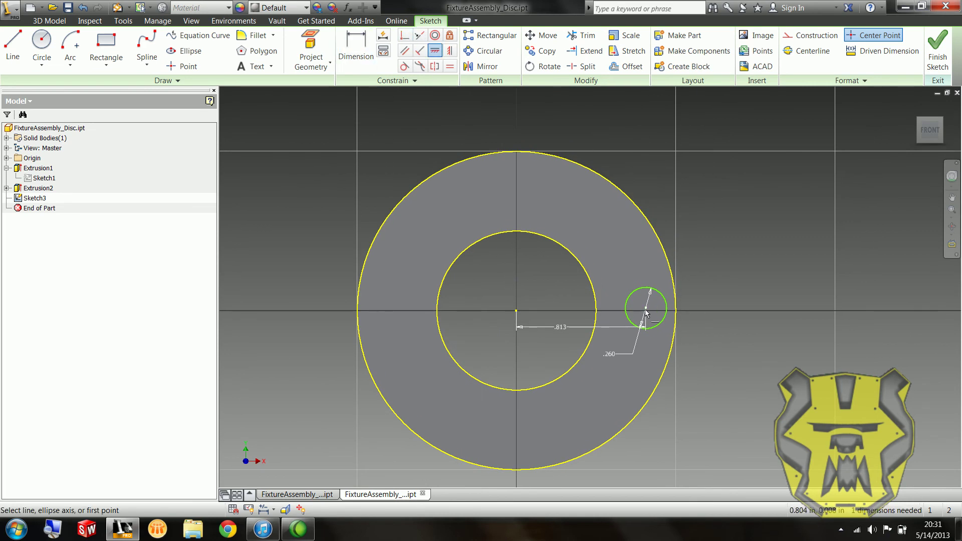
{"action": "left_click", "coordinate": [644, 311]}
{"action": "left_click", "coordinate": [516, 310]}
{"action": "key", "text": "Escape"}
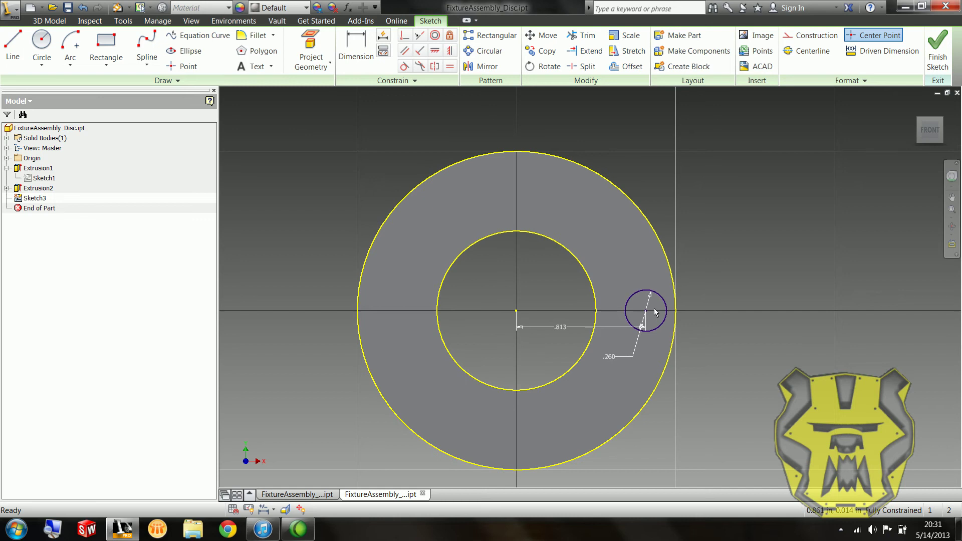
{"action": "scroll", "coordinate": [654, 312], "scroll_direction": "up", "scroll_amount": 2}
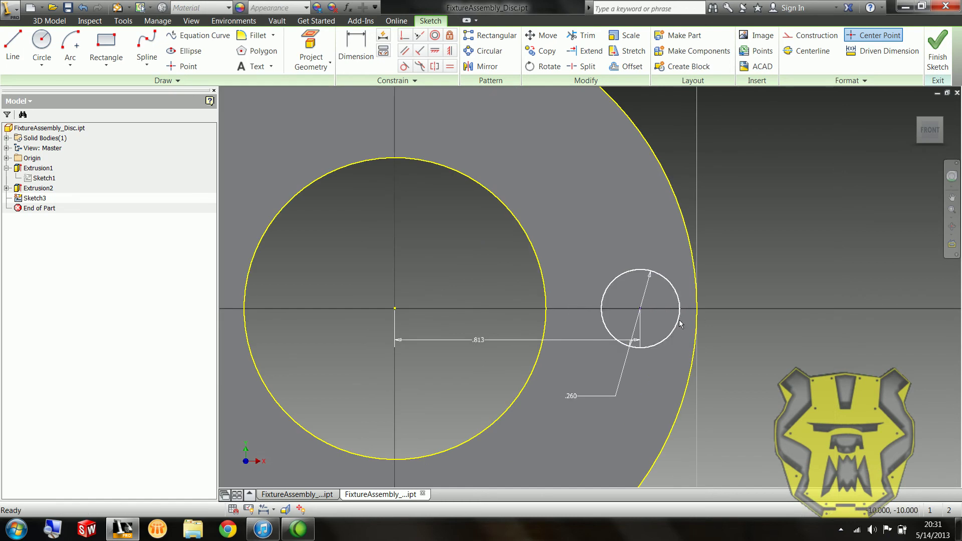
{"action": "left_click", "coordinate": [668, 336]}
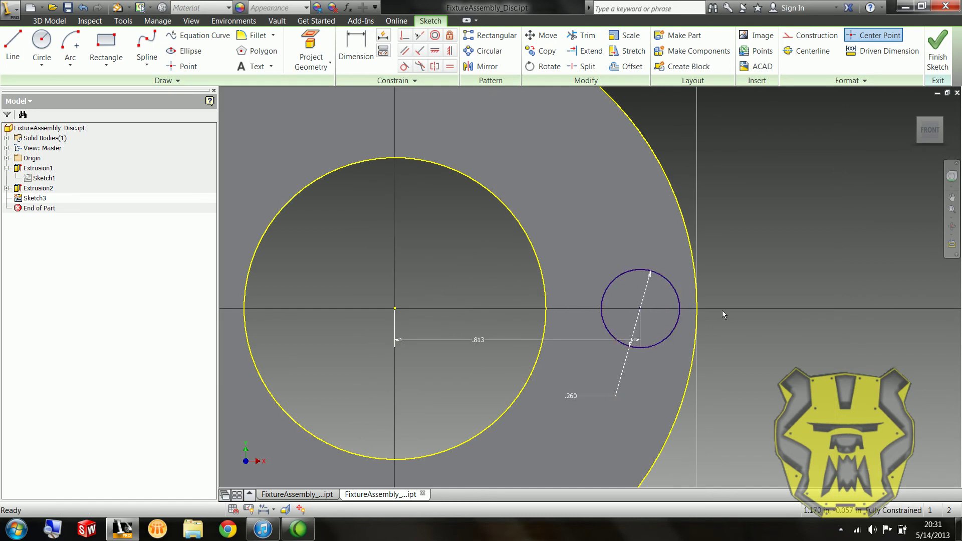
{"action": "key", "text": "l"}
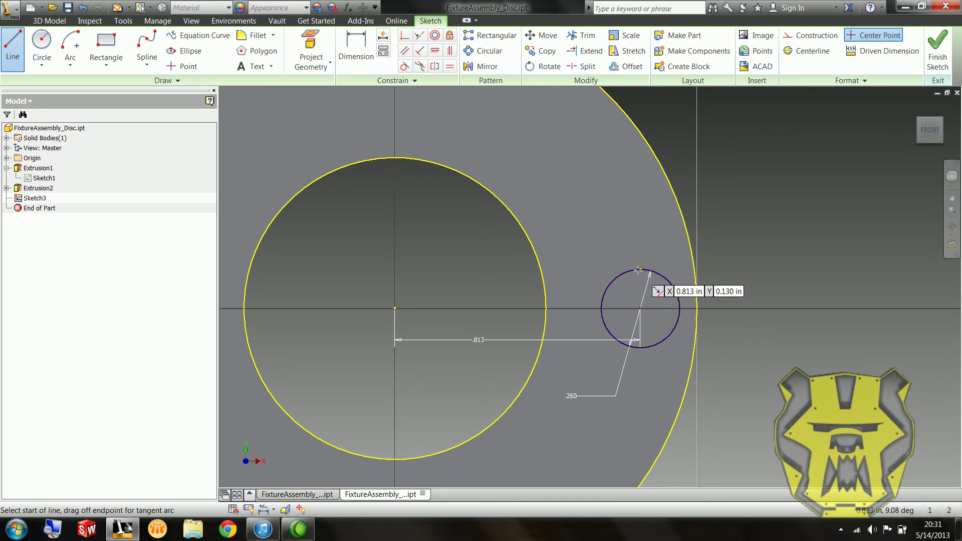
Step: Draw the top notch line from the small circle to the rim, plus a short bottom line
{"action": "left_click", "coordinate": [639, 270]}
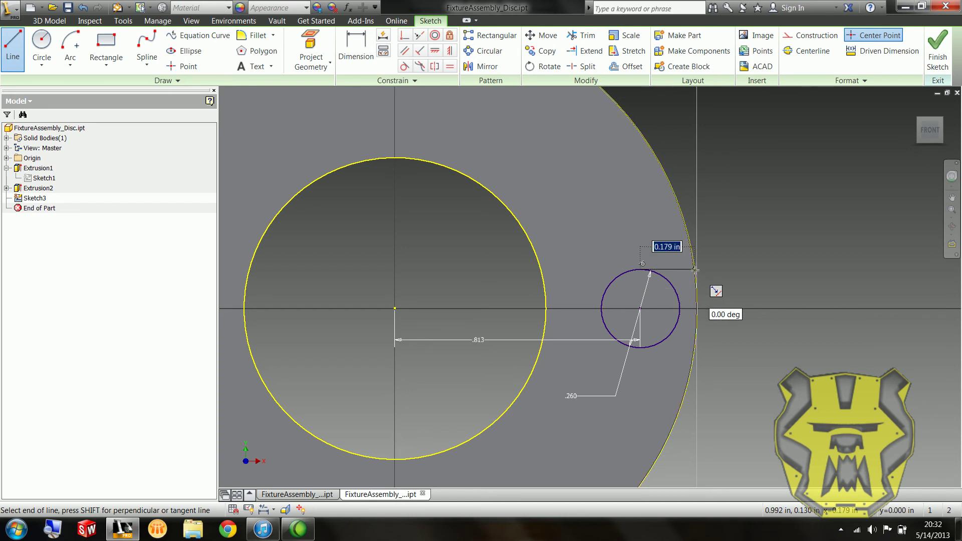
{"action": "double_click", "coordinate": [694, 269]}
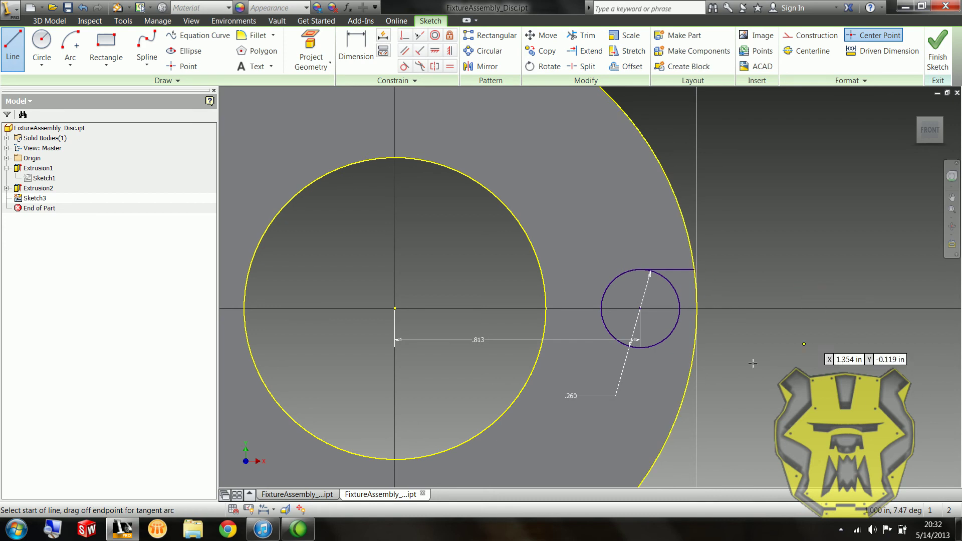
{"action": "left_click", "coordinate": [640, 347]}
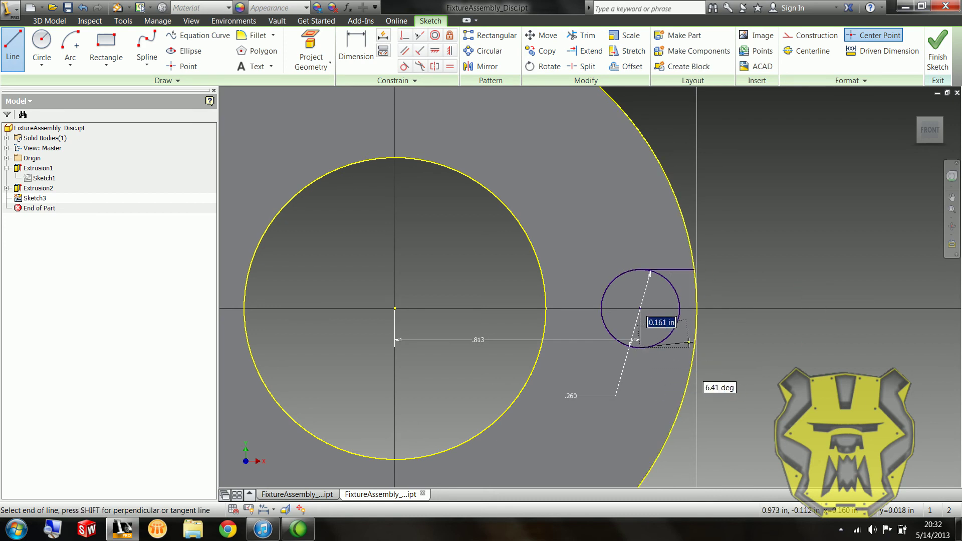
{"action": "key", "text": "Return"}
{"action": "key", "text": "Escape"}
Step: Make the bottom line tangent to the small circle and stretch it toward the rim
{"action": "left_click", "coordinate": [405, 66]}
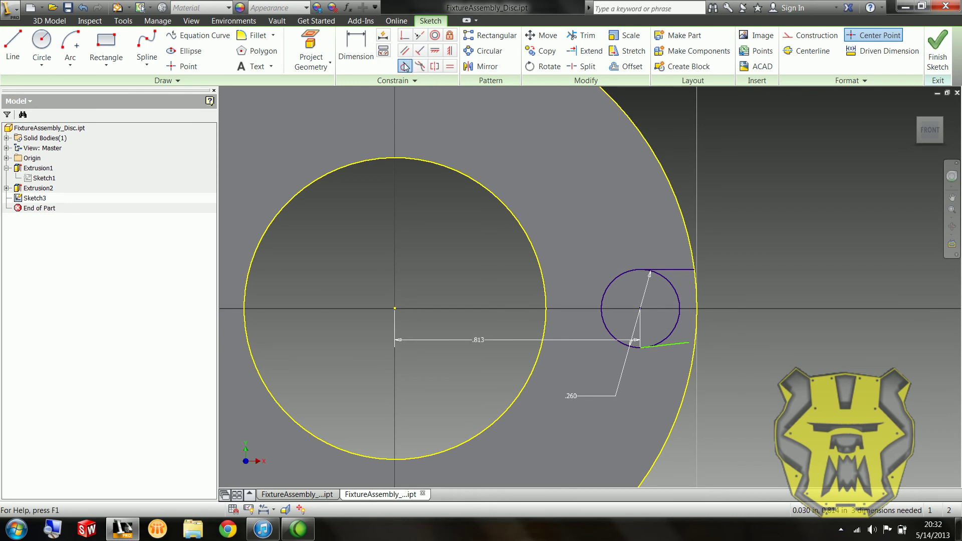
{"action": "left_click", "coordinate": [675, 346]}
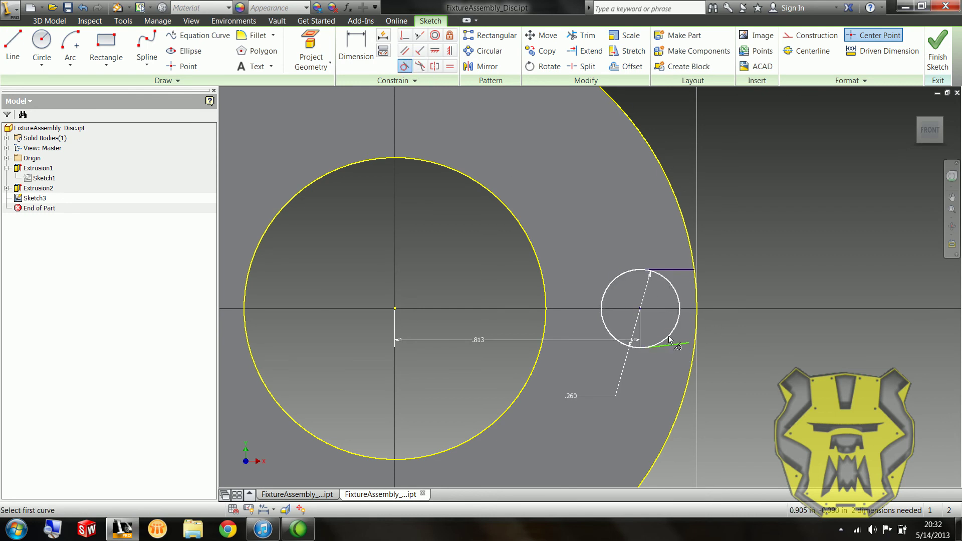
{"action": "key", "text": "Escape"}
{"action": "left_click_drag", "start_coordinate": [680, 348], "coordinate": [681, 340]}
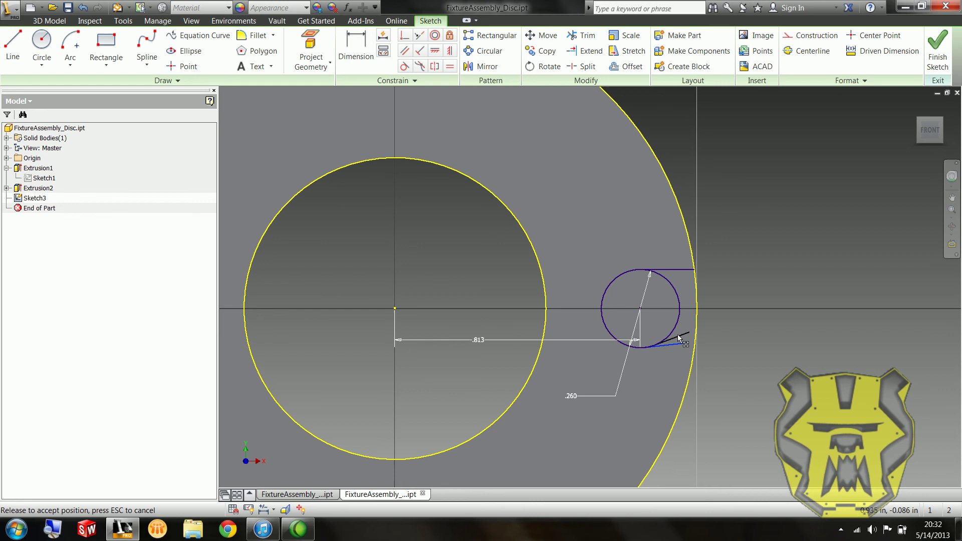
{"action": "mouse_move", "coordinate": [670, 373]}
{"action": "left_mouse_down"}
{"action": "mouse_move", "coordinate": [672, 352]}
{"action": "mouse_move", "coordinate": [673, 362]}
{"action": "left_mouse_up"}
Step: Attach the bottom line's end to the outer rim and make it parallel to the top line
{"action": "left_click", "coordinate": [405, 35]}
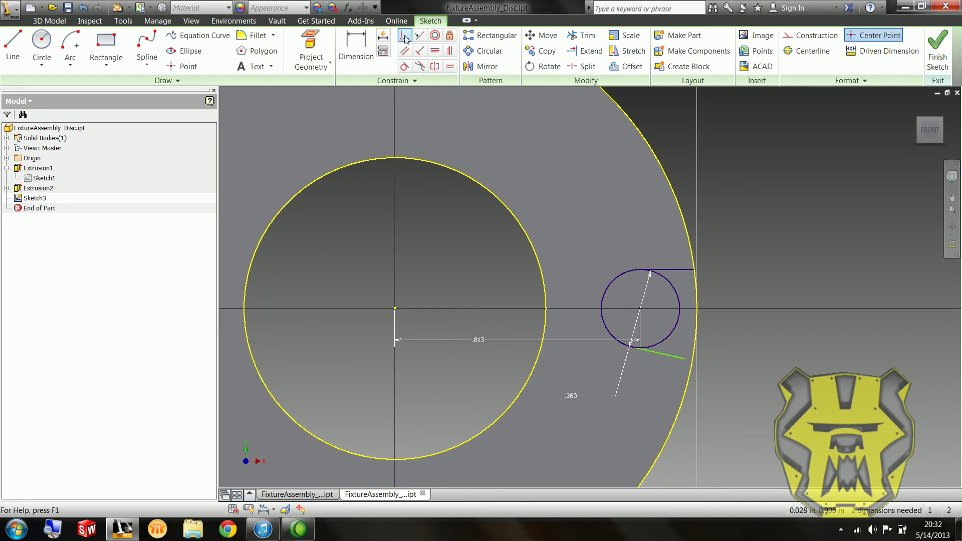
{"action": "left_click", "coordinate": [683, 361]}
{"action": "left_click", "coordinate": [689, 364]}
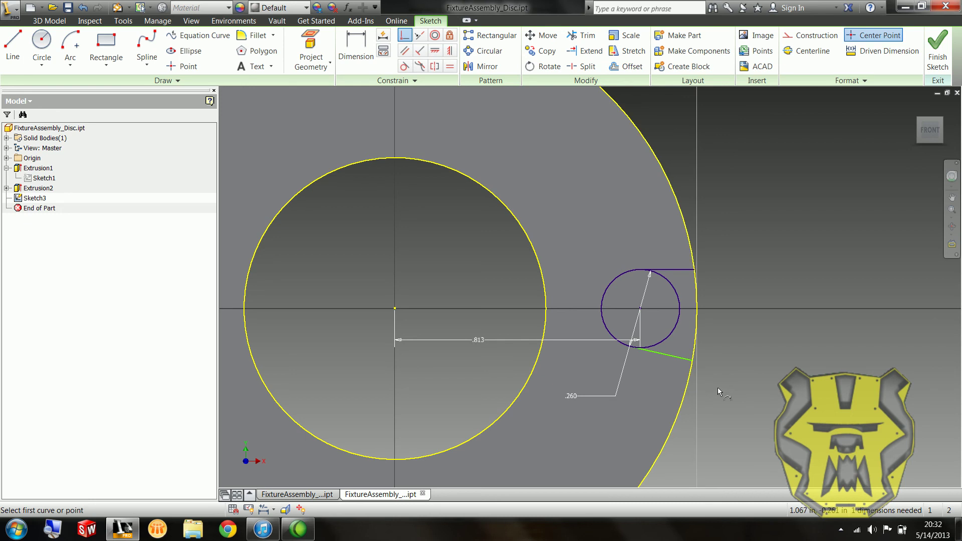
{"action": "key", "text": "Escape"}
{"action": "left_click", "coordinate": [419, 51]}
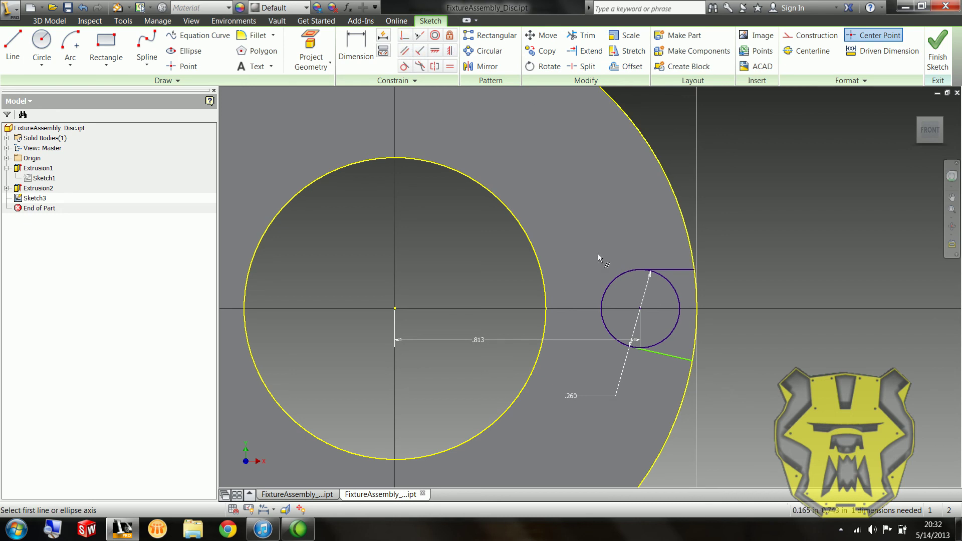
{"action": "left_click", "coordinate": [673, 356]}
{"action": "left_click", "coordinate": [680, 271]}
{"action": "key", "text": "Escape"}
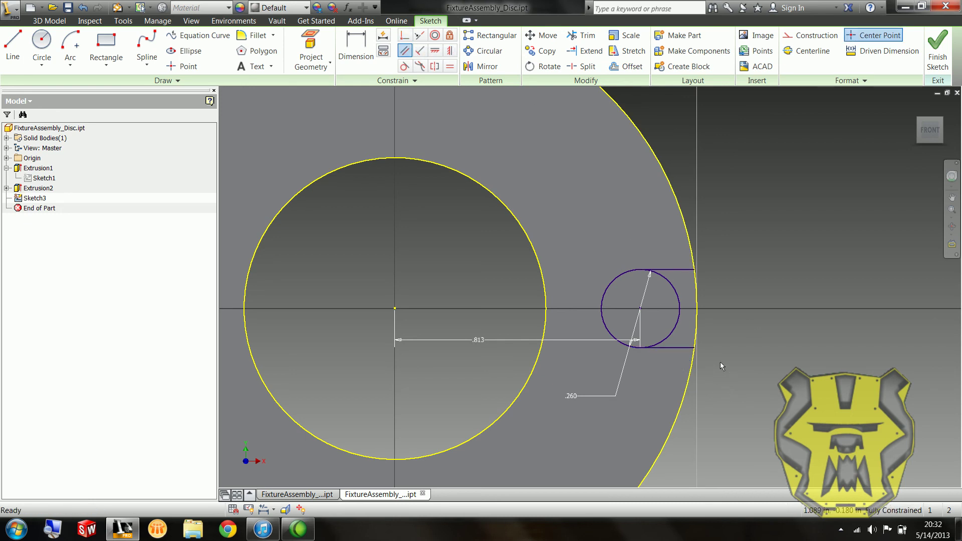
{"action": "middle_click_drag", "start_coordinate": [723, 358], "coordinate": [728, 366]}
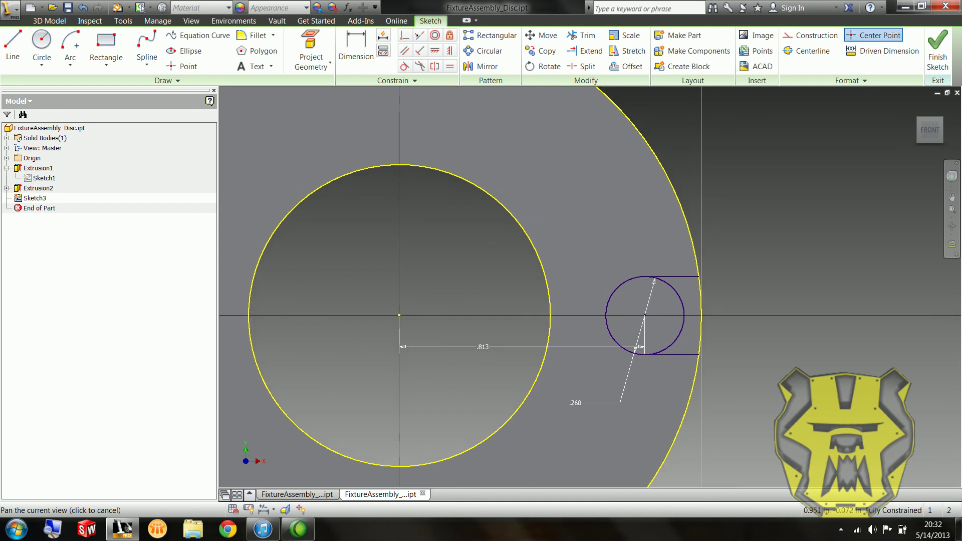
{"action": "scroll", "coordinate": [699, 338], "scroll_direction": "down", "scroll_amount": 2}
{"action": "scroll", "coordinate": [699, 338], "scroll_direction": "down", "scroll_amount": 1}
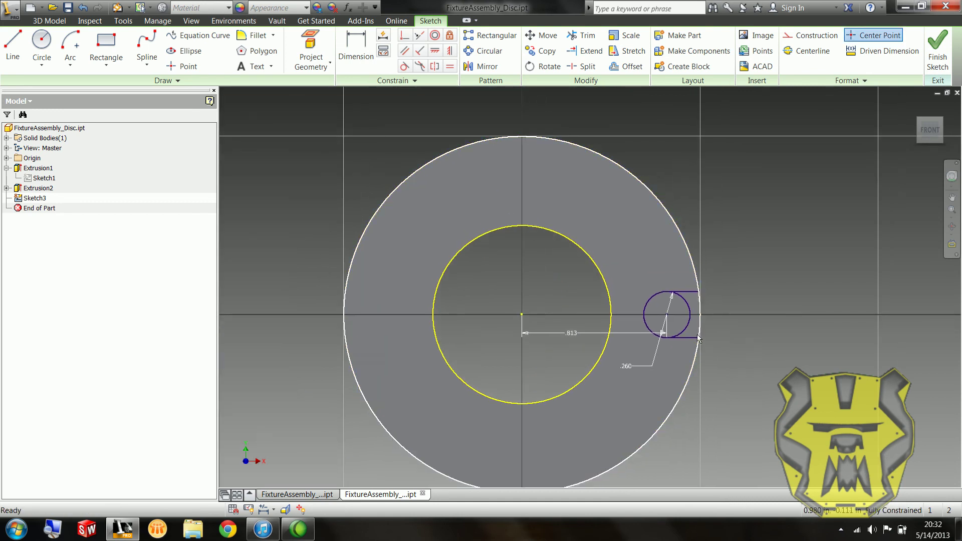
{"action": "scroll", "coordinate": [698, 338], "scroll_direction": "up", "scroll_amount": 3}
{"action": "scroll", "coordinate": [645, 344], "scroll_direction": "down", "scroll_amount": 1}
{"action": "scroll", "coordinate": [690, 327], "scroll_direction": "down", "scroll_amount": 1}
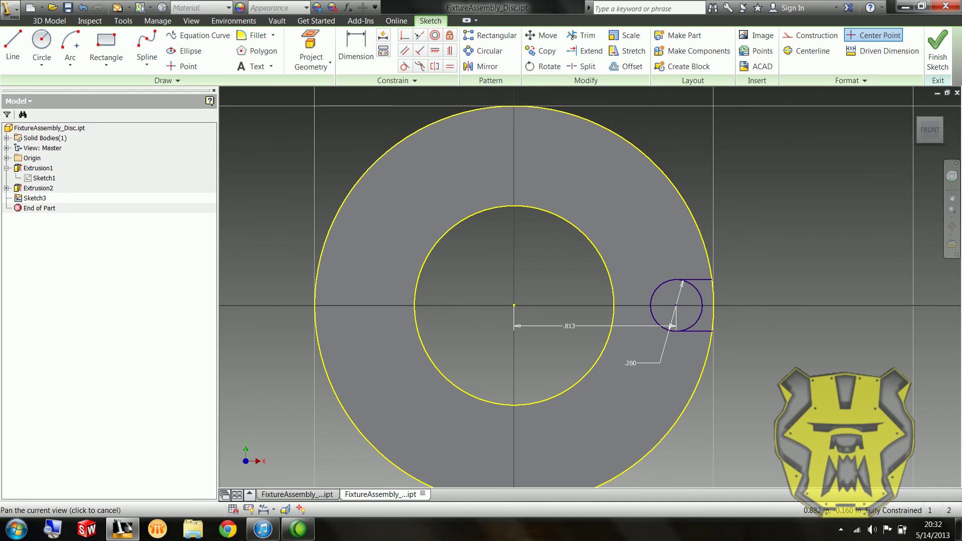
{"action": "middle_click_drag", "start_coordinate": [692, 320], "coordinate": [664, 306]}
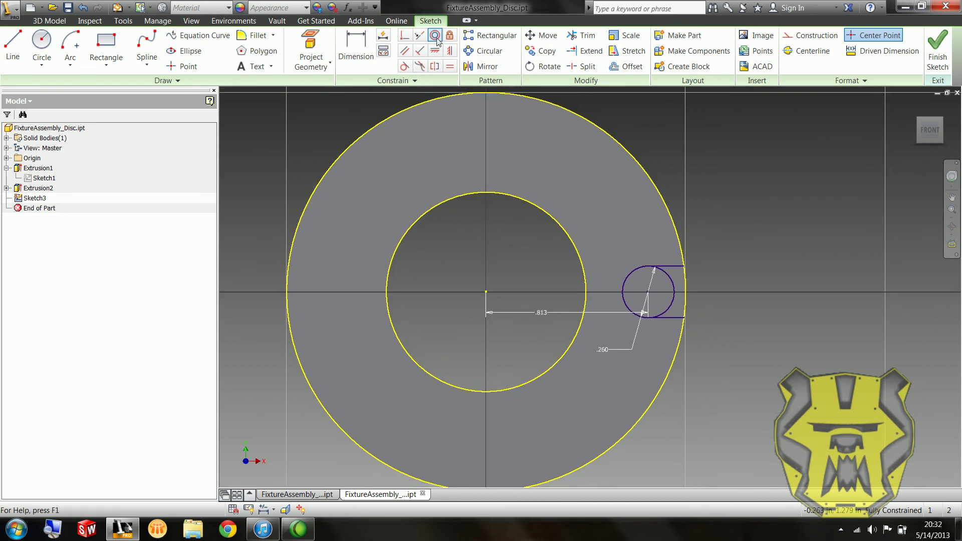
{"action": "middle_click_drag", "start_coordinate": [718, 285], "coordinate": [712, 304]}
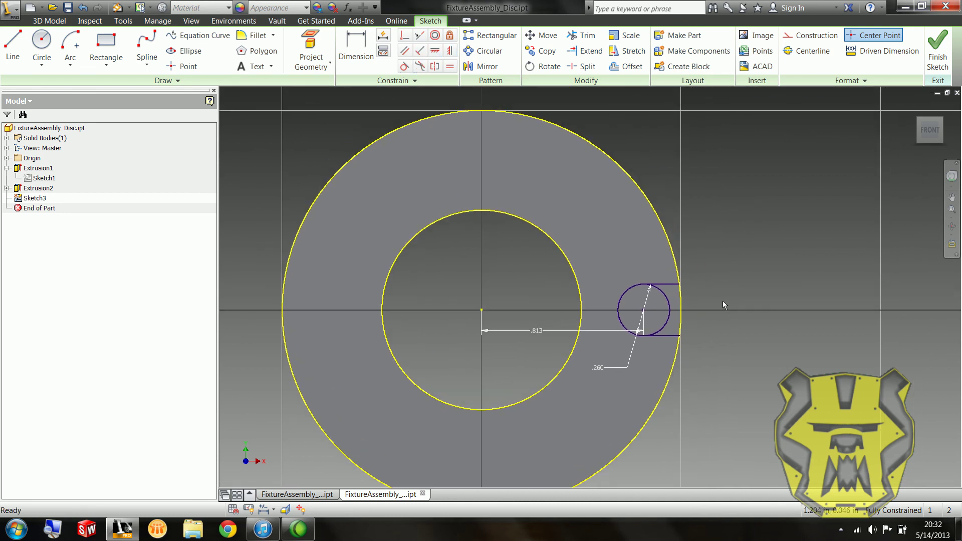
Step: Extrude the small-circle notch profile as a through-all cut at the rim
{"action": "left_click", "coordinate": [936, 41]}
{"action": "key", "text": "e"}
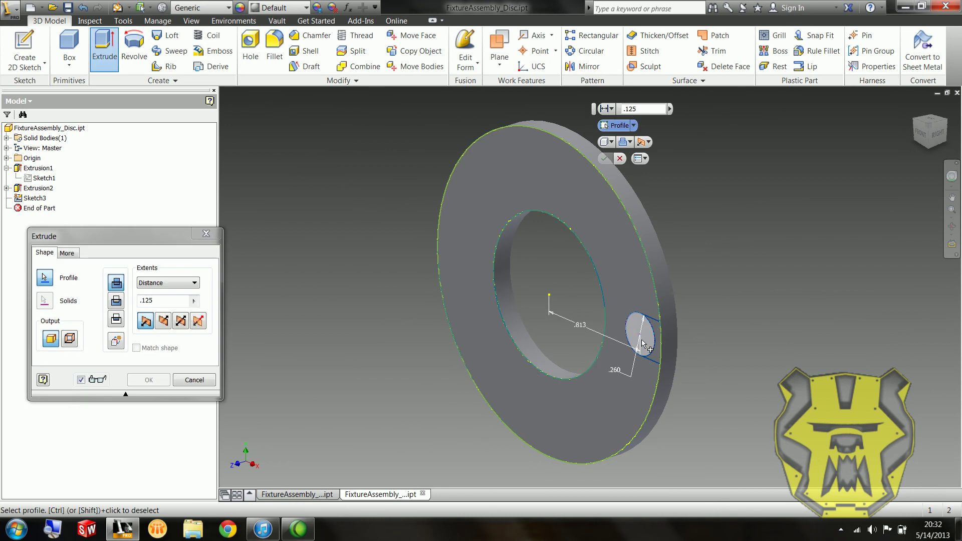
{"action": "left_click", "coordinate": [644, 345]}
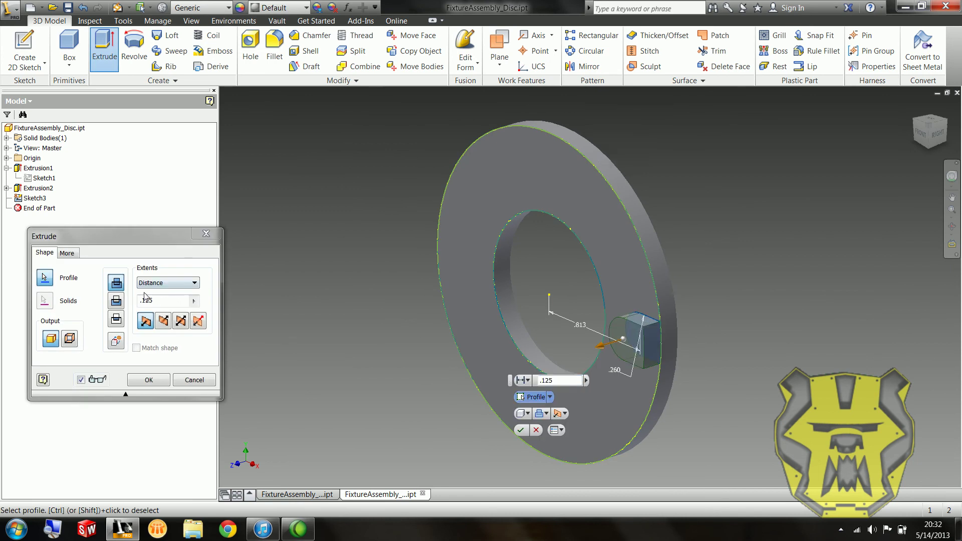
{"action": "left_click", "coordinate": [168, 283]}
{"action": "left_click", "coordinate": [151, 329]}
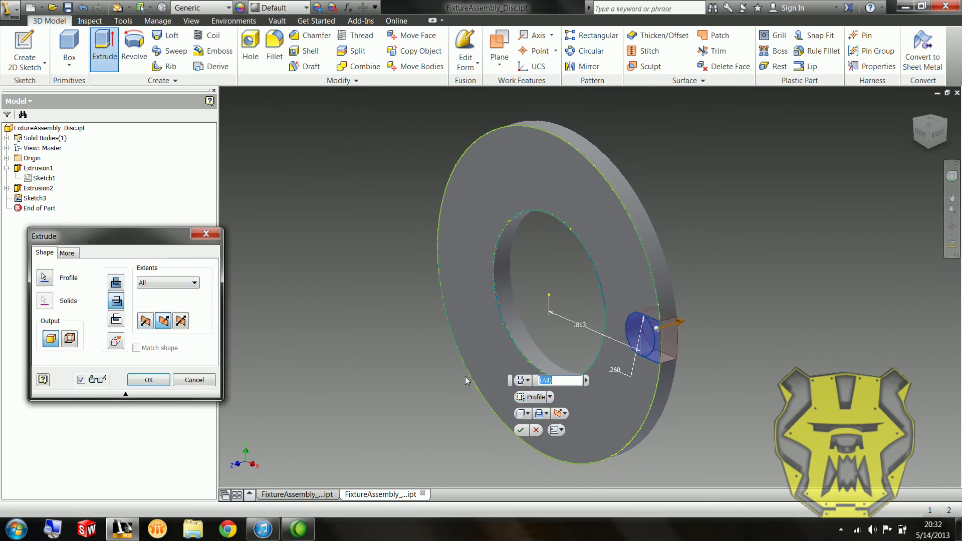
{"action": "left_click", "coordinate": [143, 379]}
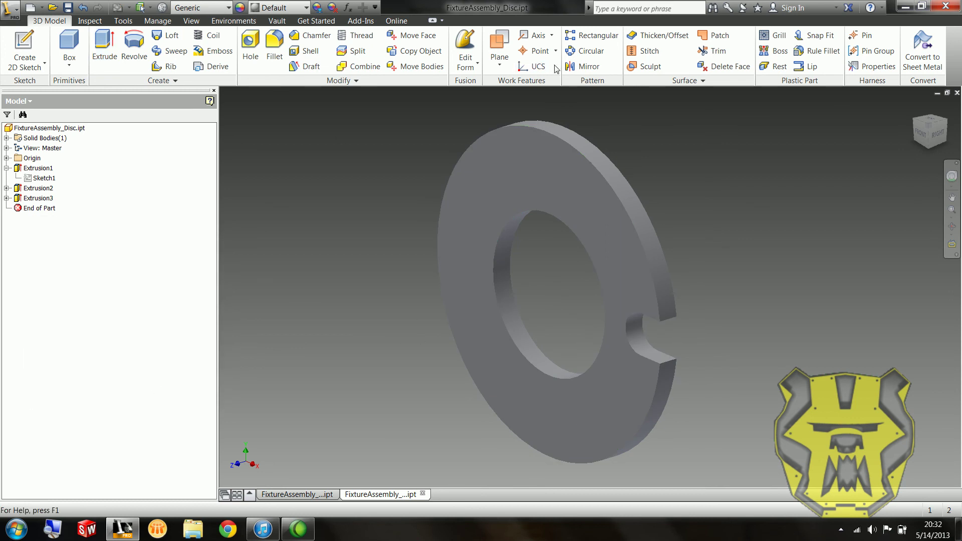
Step: Circular-pattern the Extrusion3 notch around the centre hole's axis
{"action": "left_click", "coordinate": [590, 51]}
{"action": "left_click", "coordinate": [645, 340]}
{"action": "left_click", "coordinate": [269, 141]}
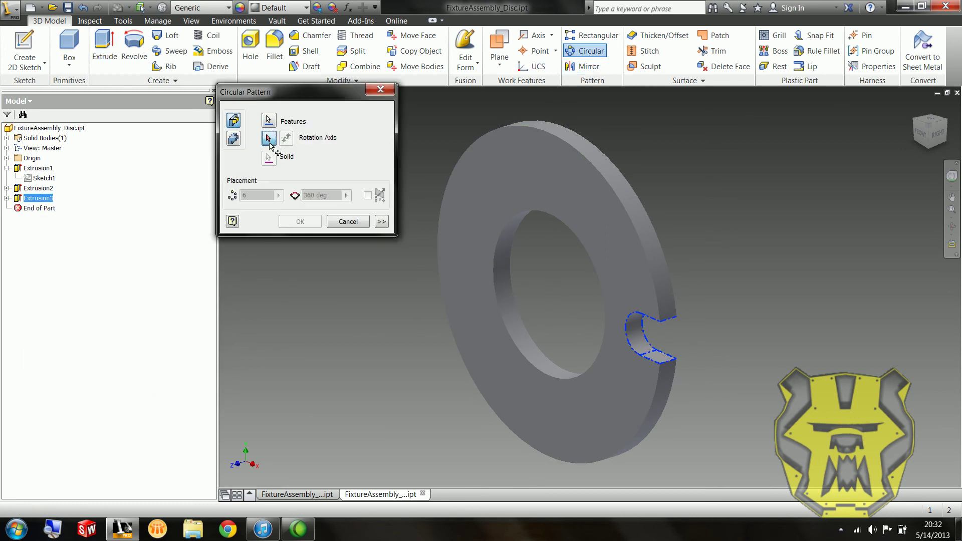
{"action": "left_click", "coordinate": [508, 286]}
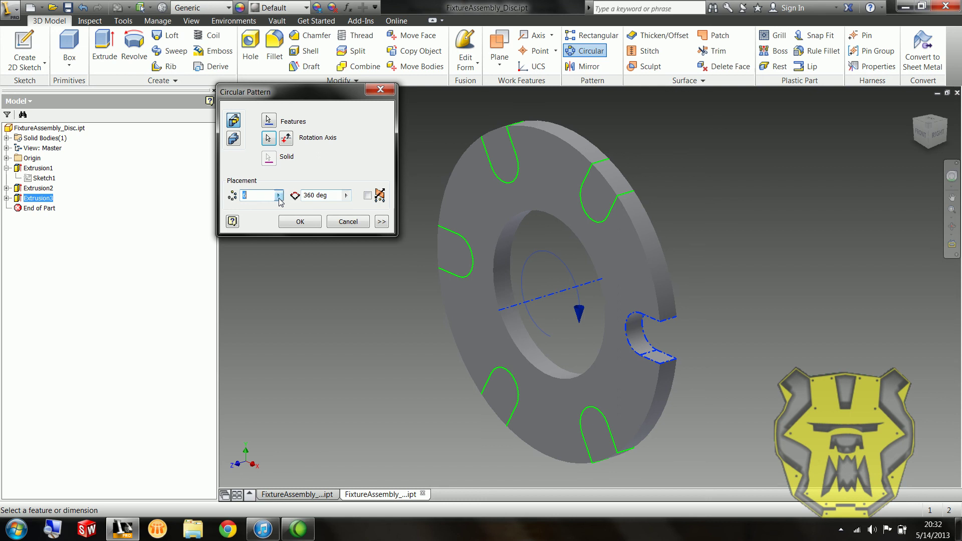
{"action": "left_click", "coordinate": [298, 222]}
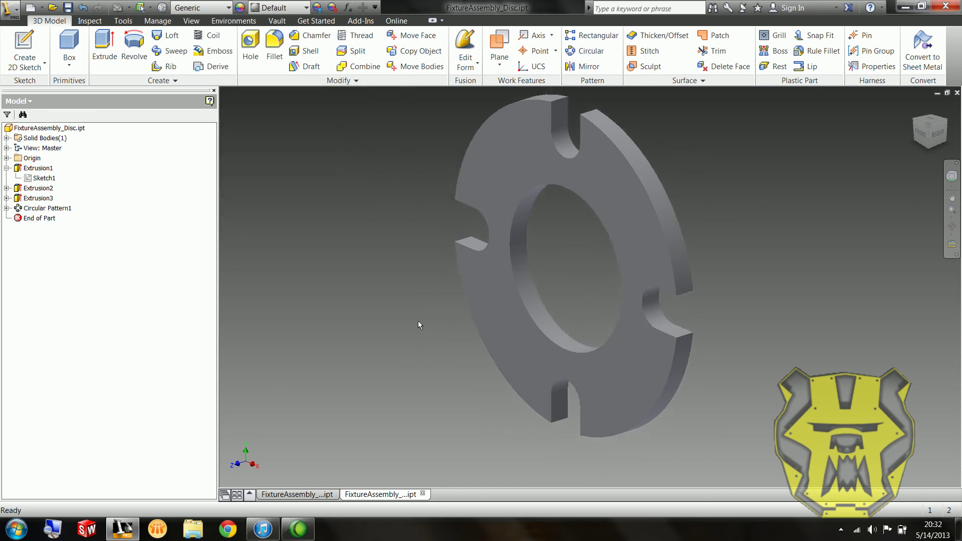
{"action": "mouse_move", "coordinate": [419, 325]}
{"action": "middle_mouse_down", "text": "shift"}
{"action": "mouse_move", "coordinate": [463, 294]}
{"action": "mouse_move", "coordinate": [560, 284]}
{"action": "middle_mouse_up", "text": "shift"}
{"action": "middle_click_drag", "start_coordinate": [481, 235], "coordinate": [551, 278], "text": "shift"}
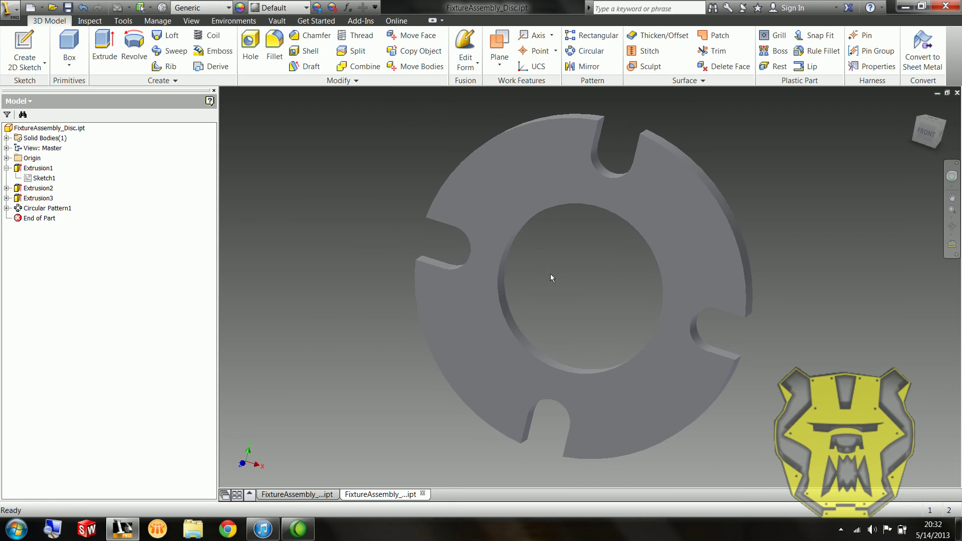